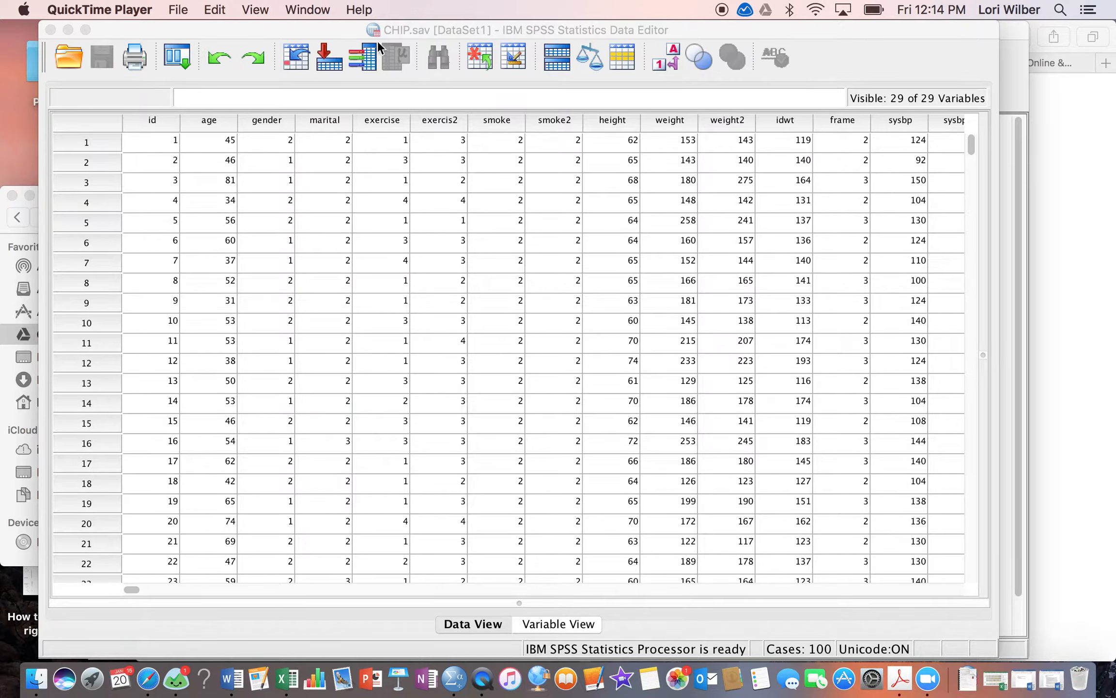
# Start a simple scatter chart in the Chart Builder for the CHIP.sav dataset
pyautogui.click(334, 24)
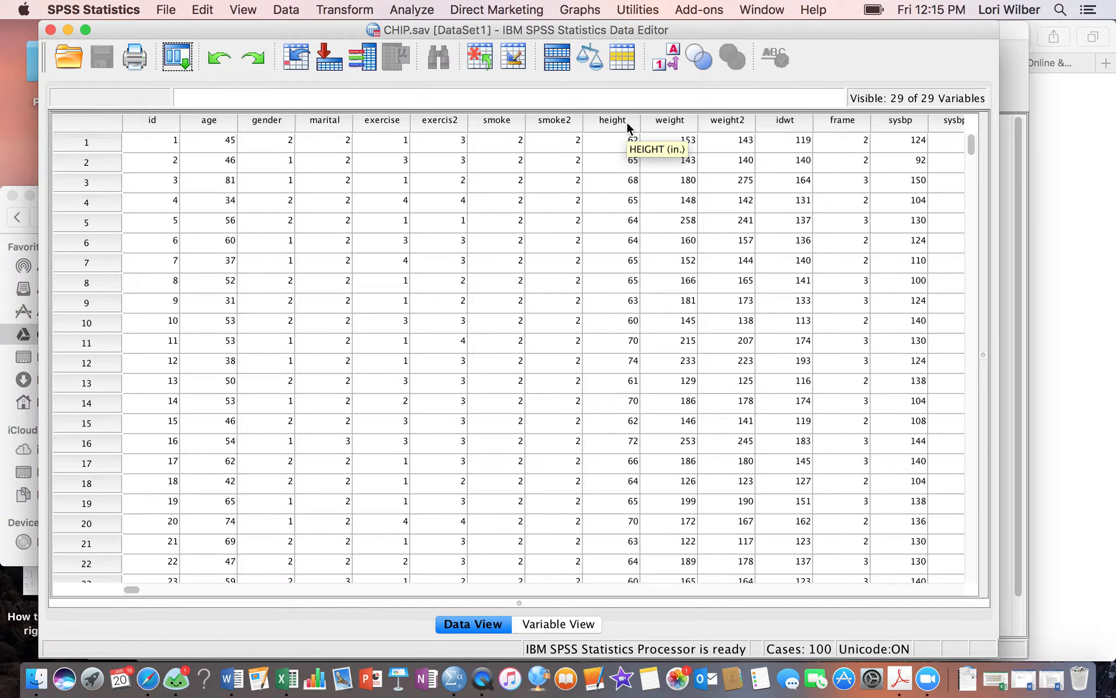
pyautogui.click(583, 9)
pyautogui.click(600, 27)
pyautogui.click(151, 474)
pyautogui.moveTo(225, 428); pyautogui.dragTo(407, 213)
# Assign height to the X-axis and weight to the Y-axis, then generate the scatterplot and view it in the output
pyautogui.click(142, 258)
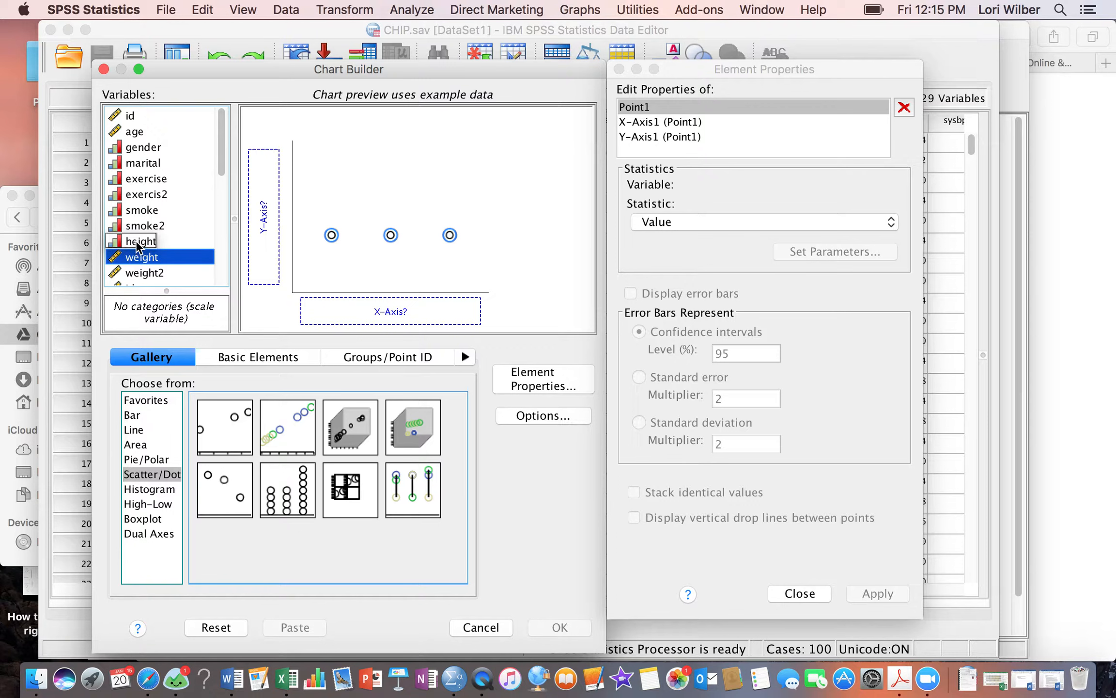
pyautogui.moveTo(136, 240); pyautogui.dragTo(379, 308)
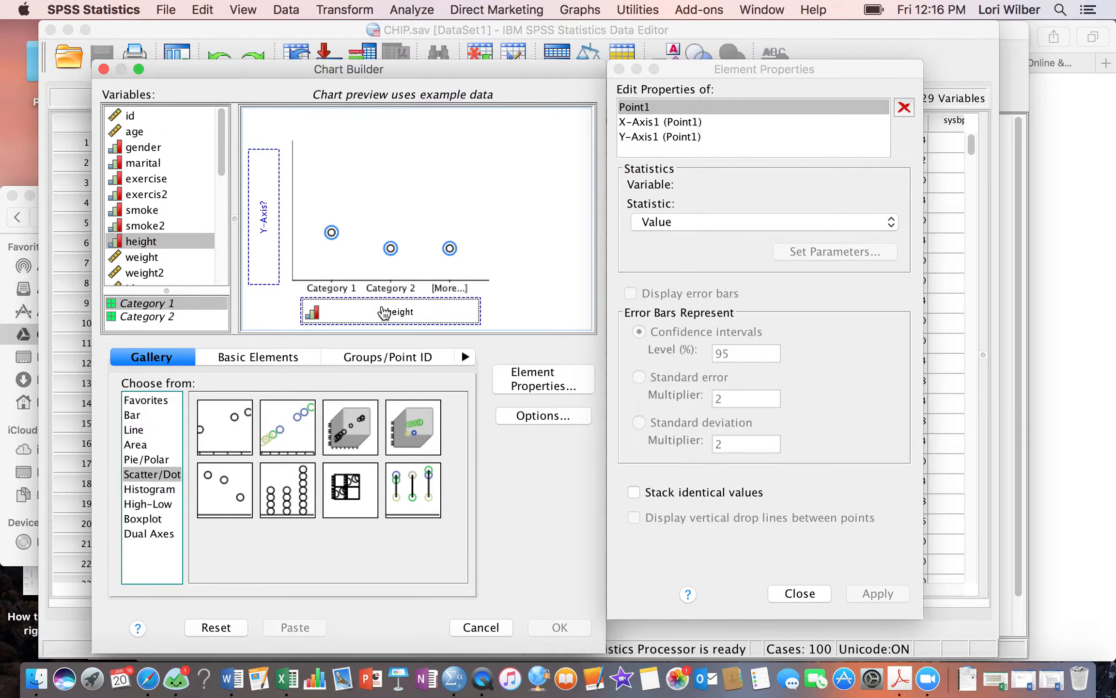
pyautogui.moveTo(142, 257); pyautogui.dragTo(258, 232)
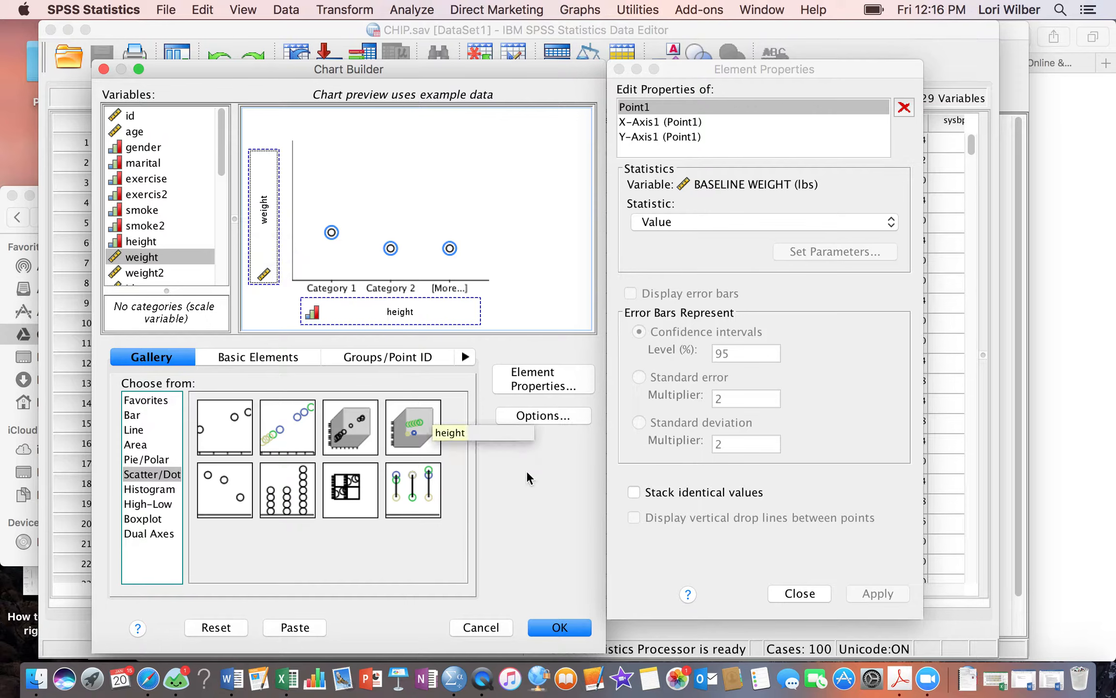
pyautogui.click(560, 628)
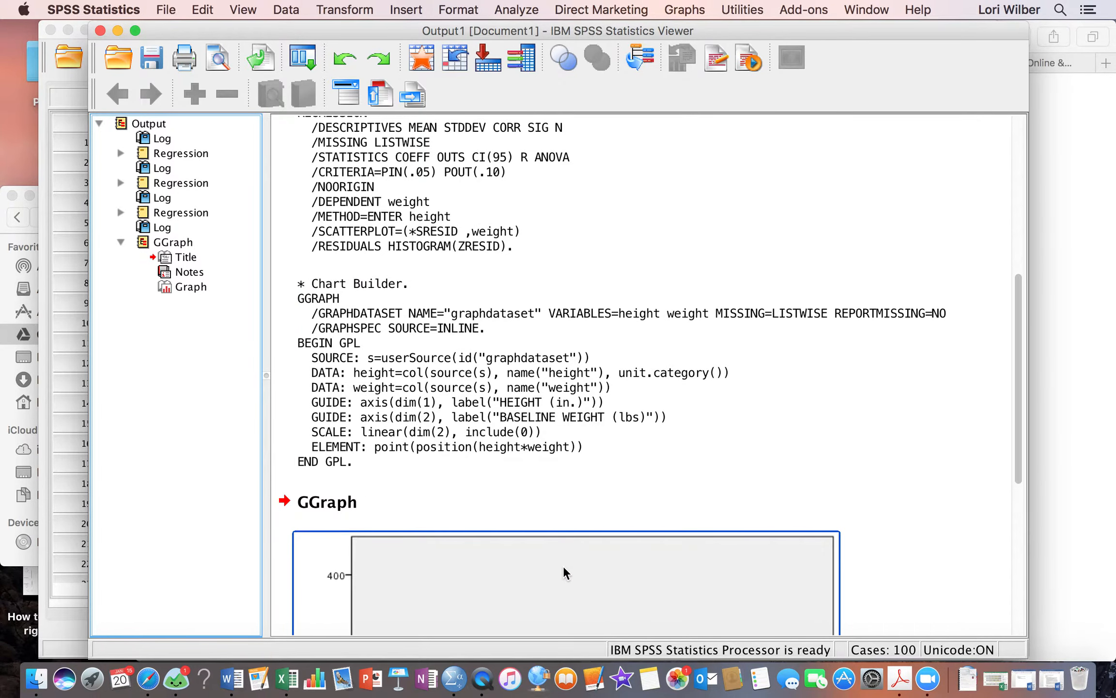
pyautogui.scroll(-5, 564, 565)
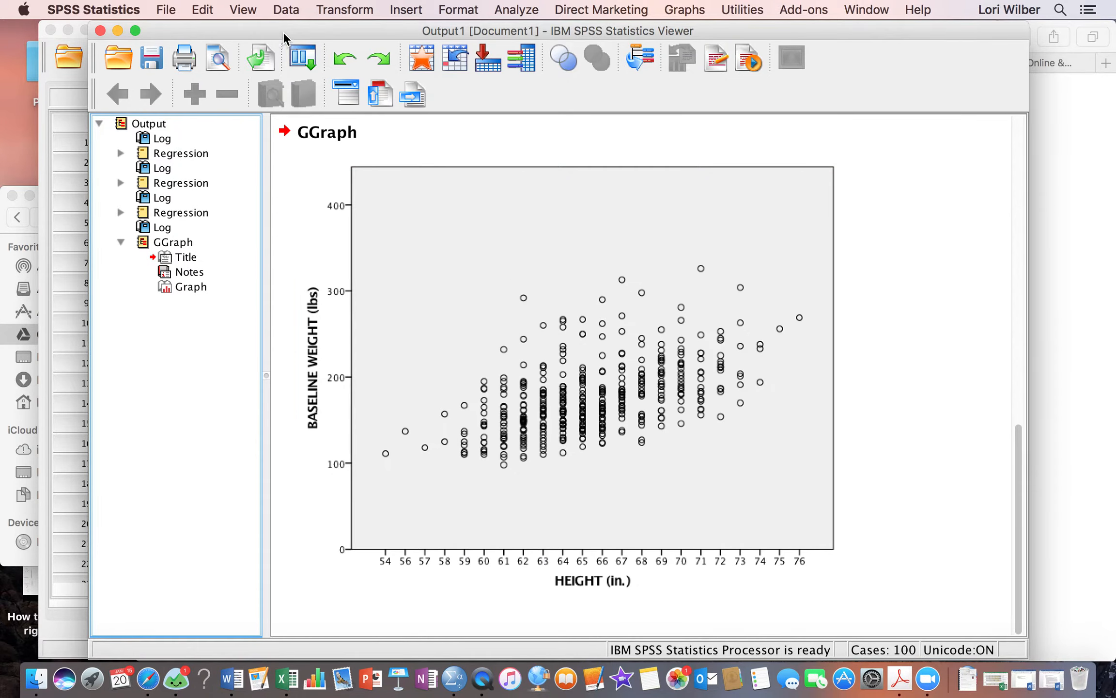
# Set the height variable's measurement level to Scale in the dataset's variable definitions and return to the data
pyautogui.moveTo(283, 31); pyautogui.dragTo(325, 29)
pyautogui.click(97, 99)
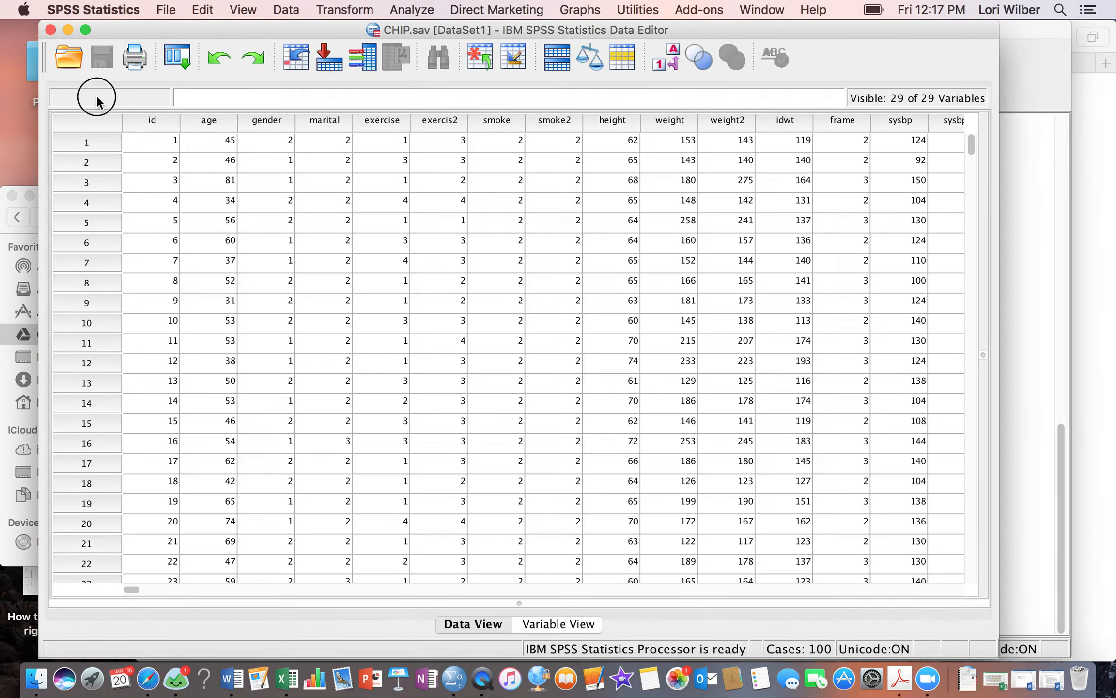
pyautogui.click(556, 621)
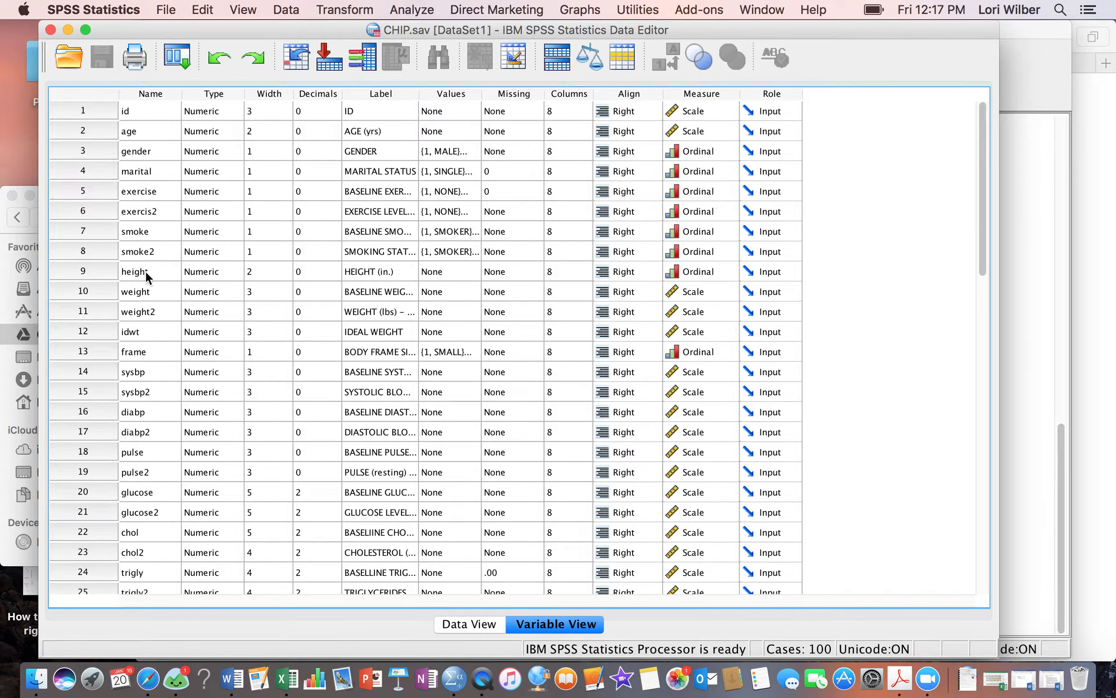
pyautogui.click(82, 271)
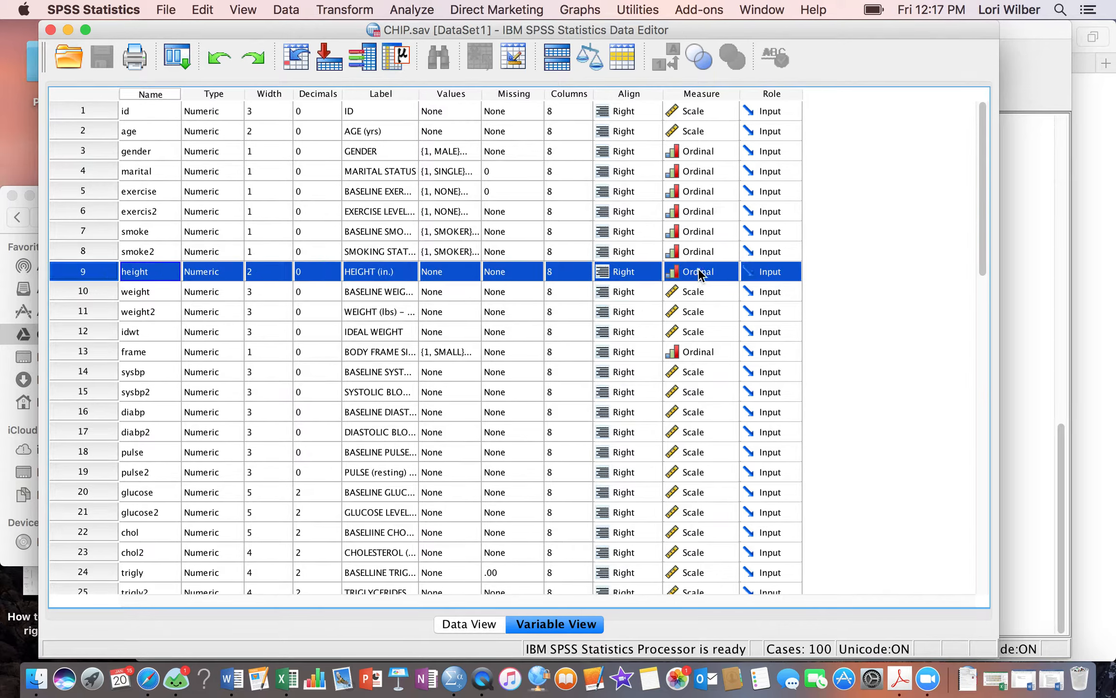
pyautogui.click(726, 271)
pyautogui.click(693, 257)
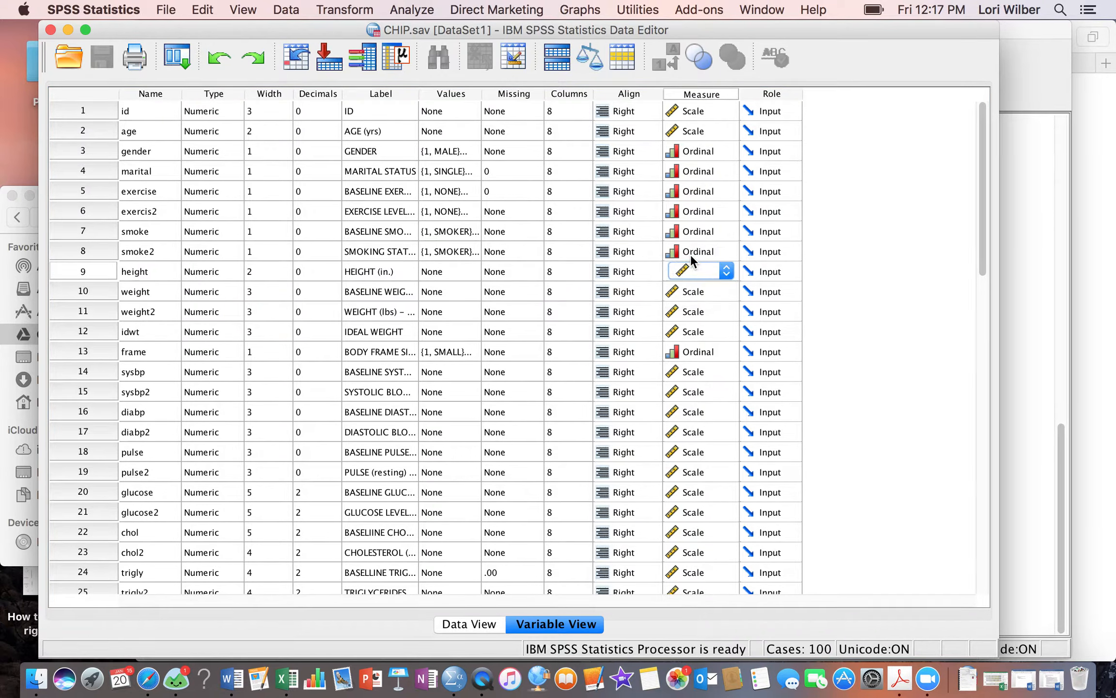
pyautogui.click(107, 269)
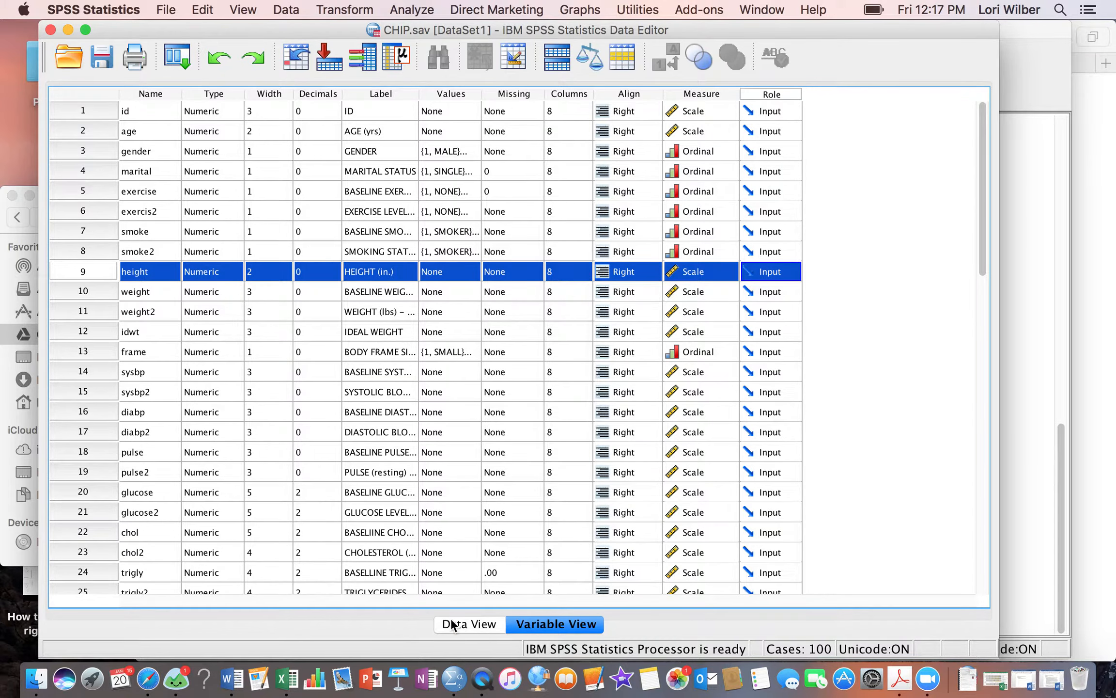
pyautogui.click(470, 624)
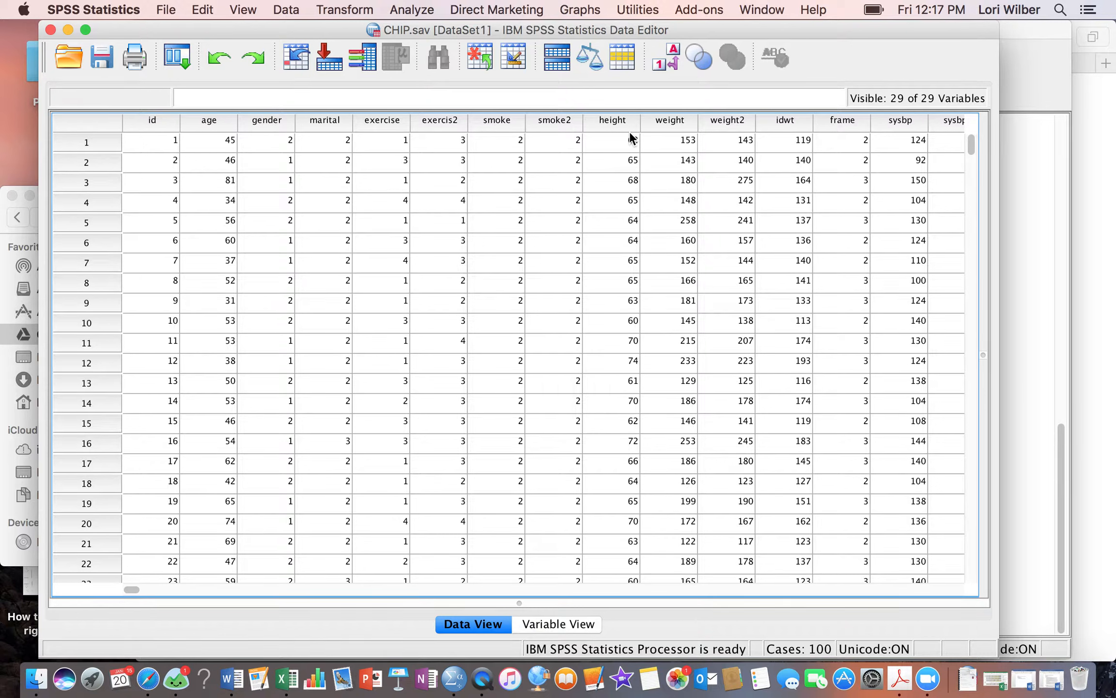
# Reset the Chart Builder and set up a new simple scatter chart
pyautogui.click(580, 10)
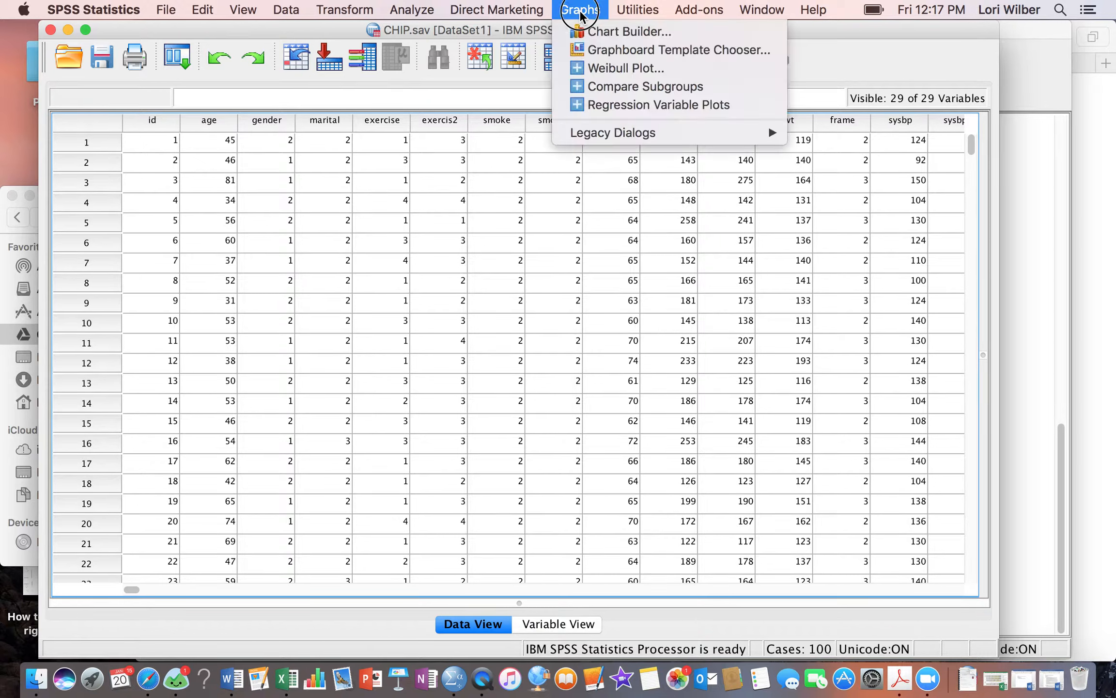
pyautogui.click(601, 31)
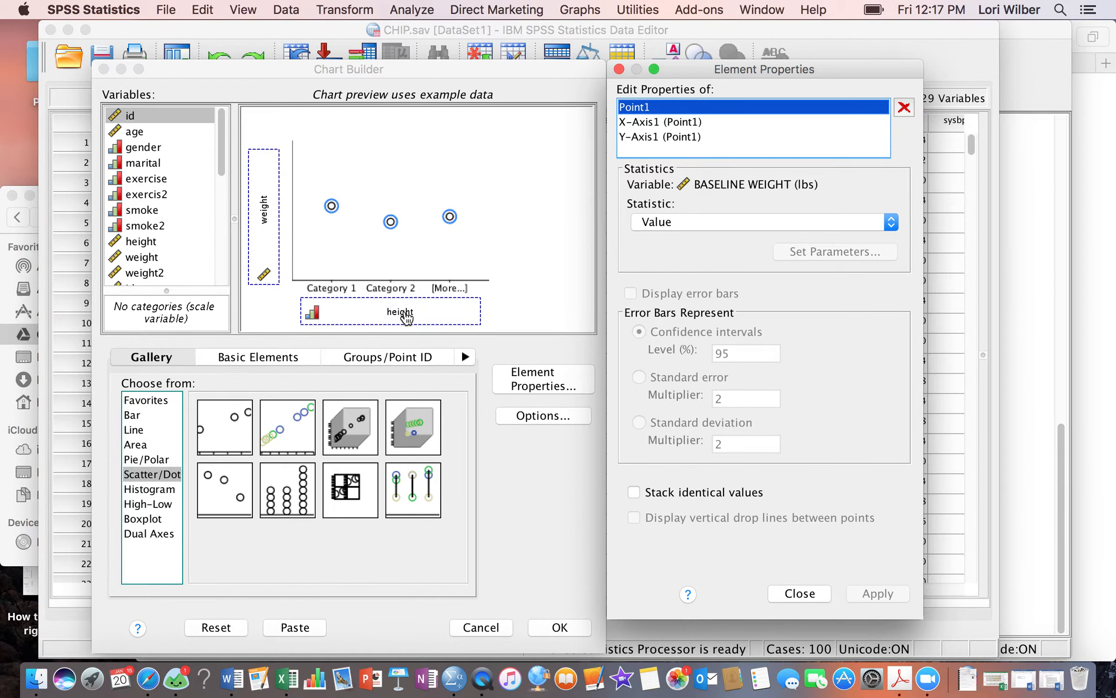
pyautogui.click(219, 627)
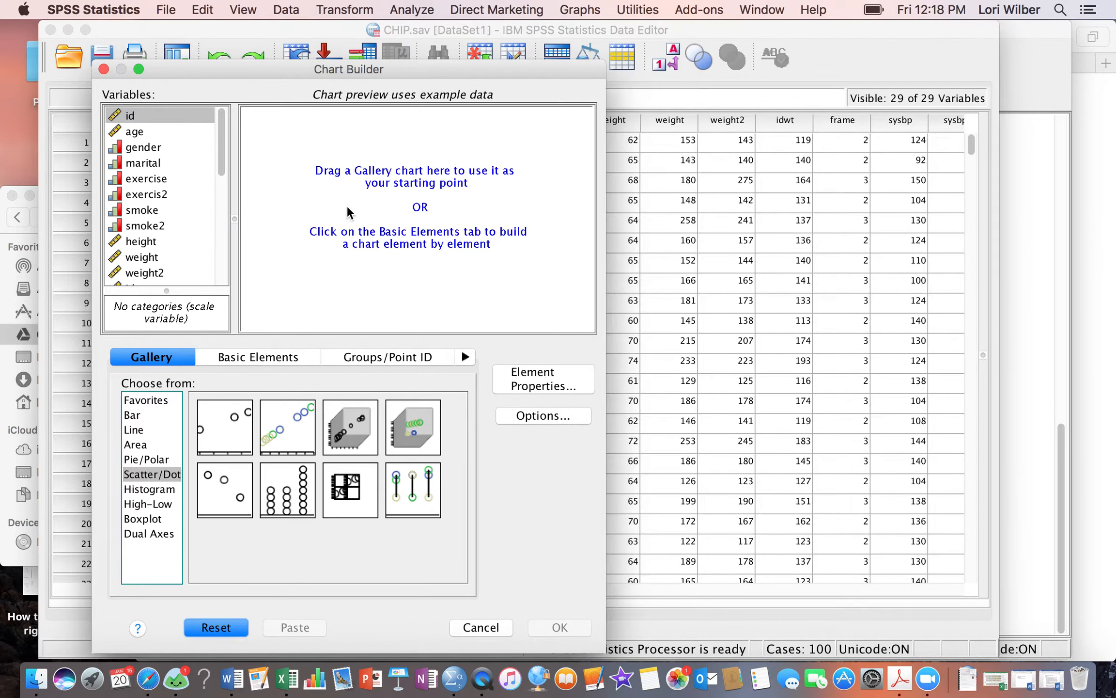
pyautogui.moveTo(232, 428); pyautogui.dragTo(398, 207)
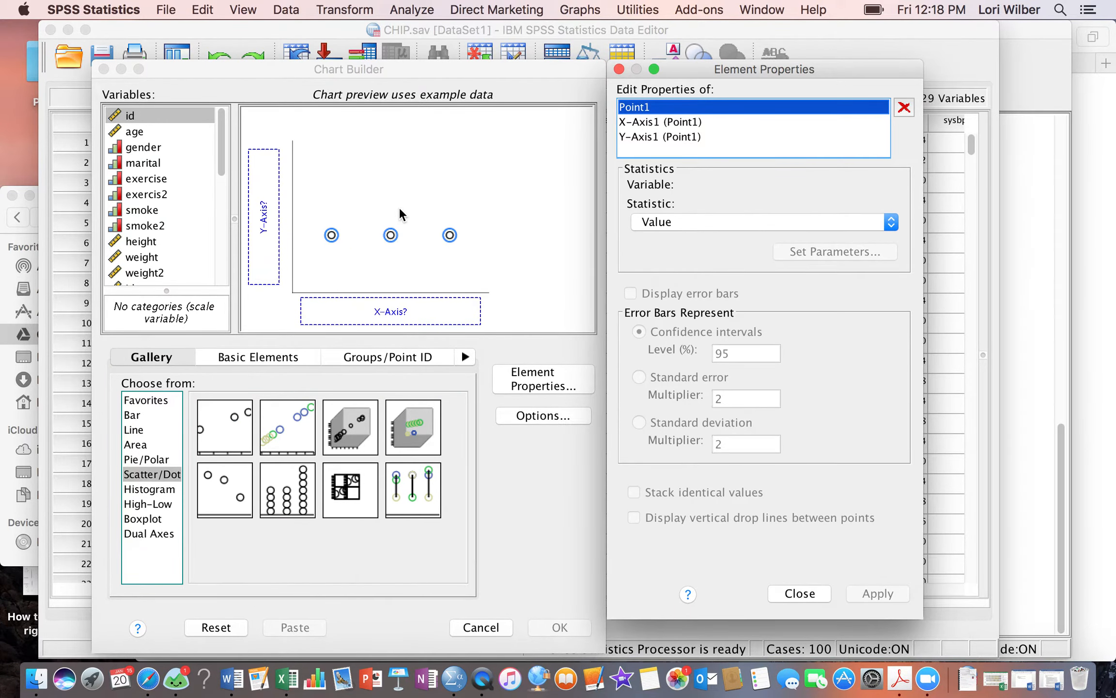
# Put the scale variable height on the X-axis and weight on the Y-axis, then generate the new scatterplot
pyautogui.click(139, 241)
pyautogui.moveTo(138, 241); pyautogui.dragTo(364, 292)
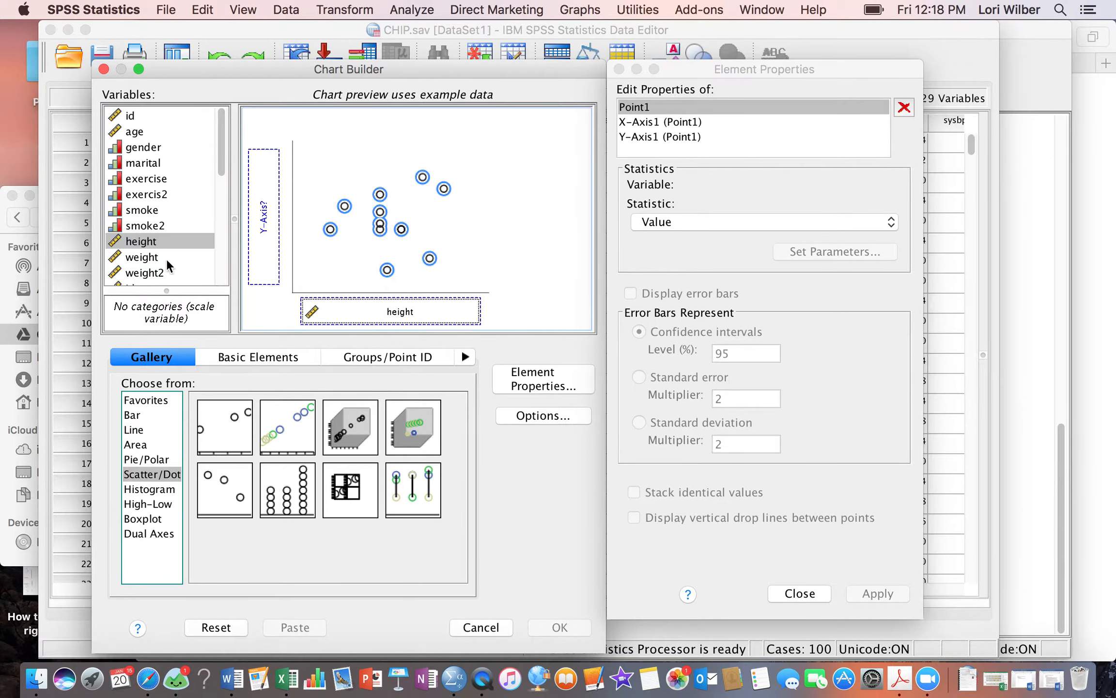
pyautogui.moveTo(137, 262); pyautogui.dragTo(257, 219)
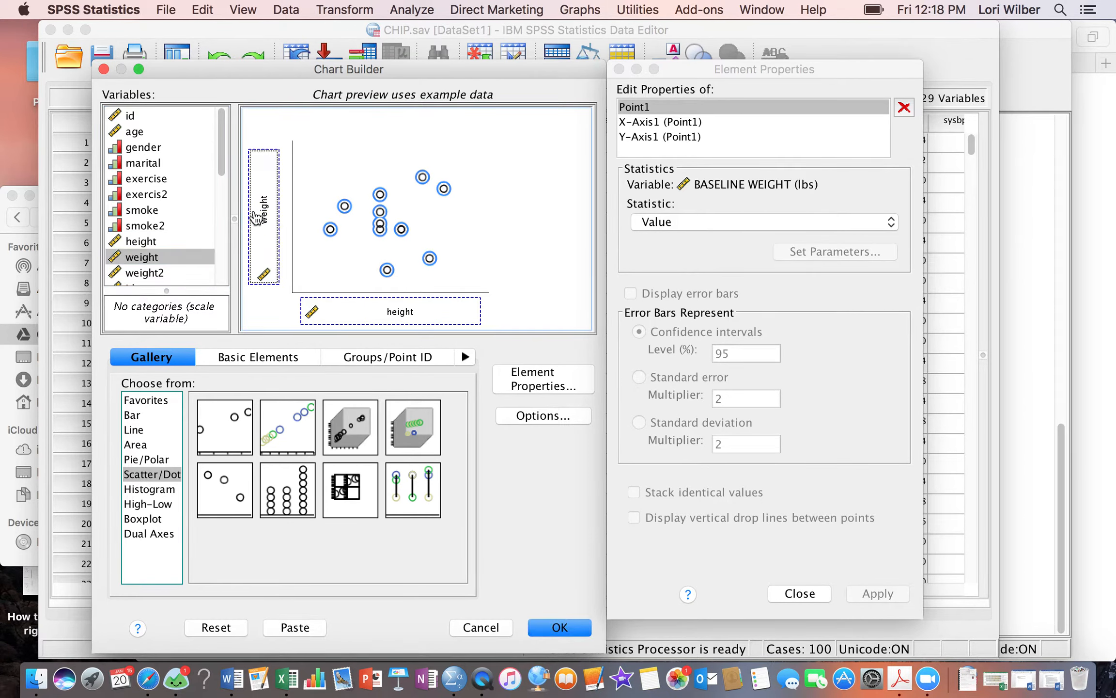
pyautogui.click(559, 627)
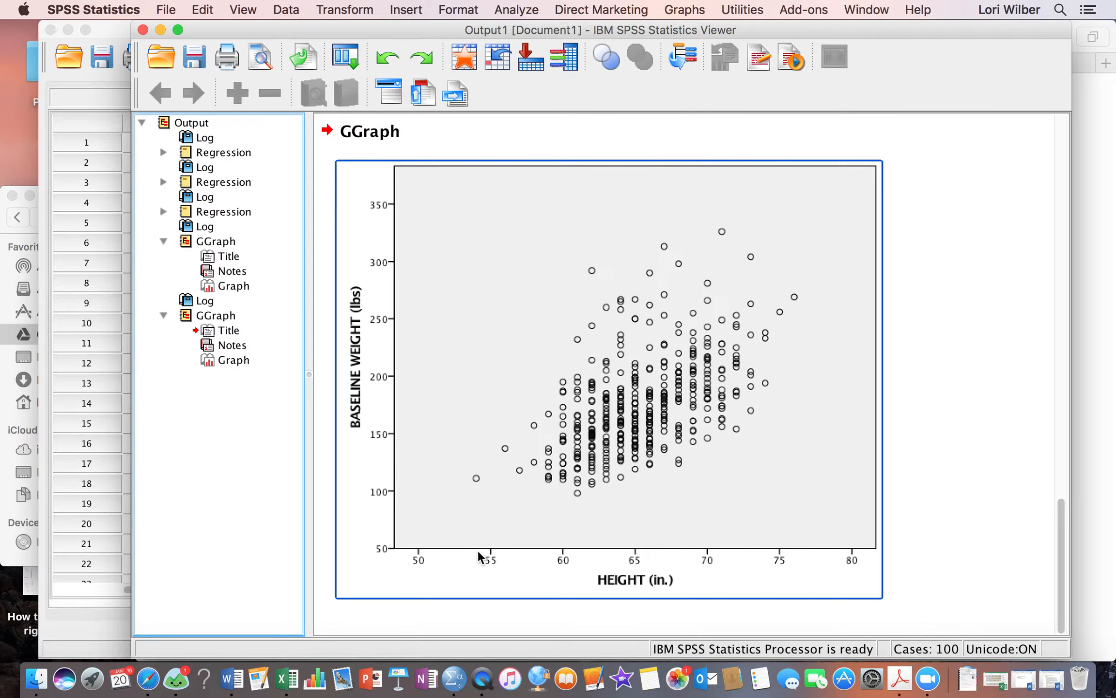
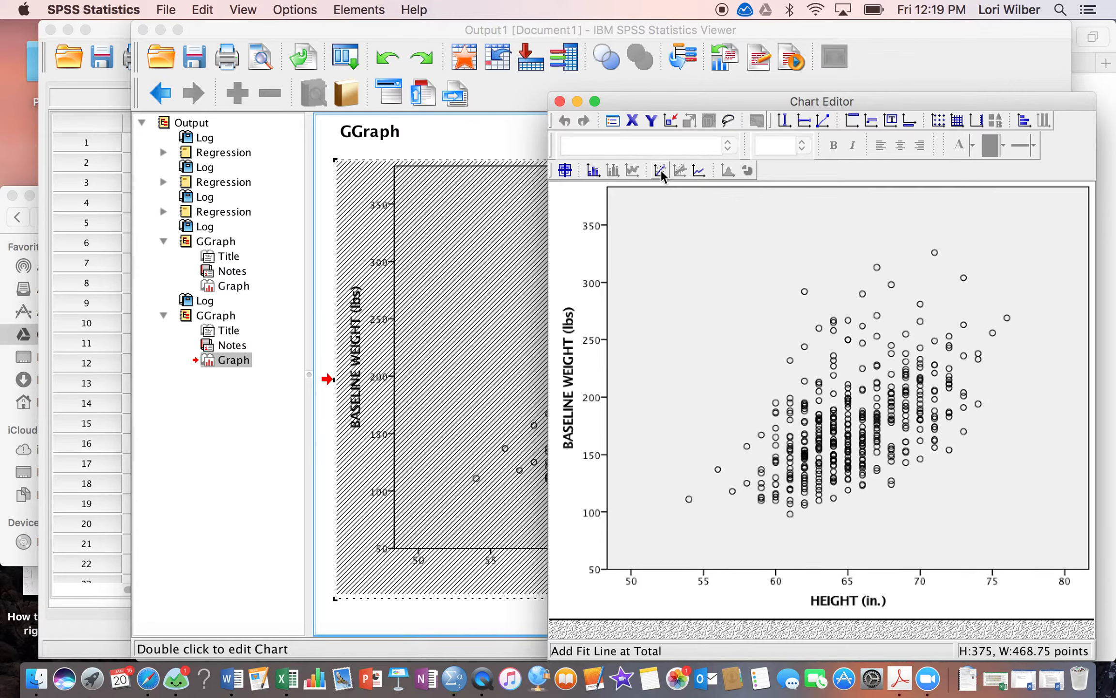
# Add a linear fit line at total to the height–weight scatterplot and close the Chart Editor
pyautogui.click(661, 170)
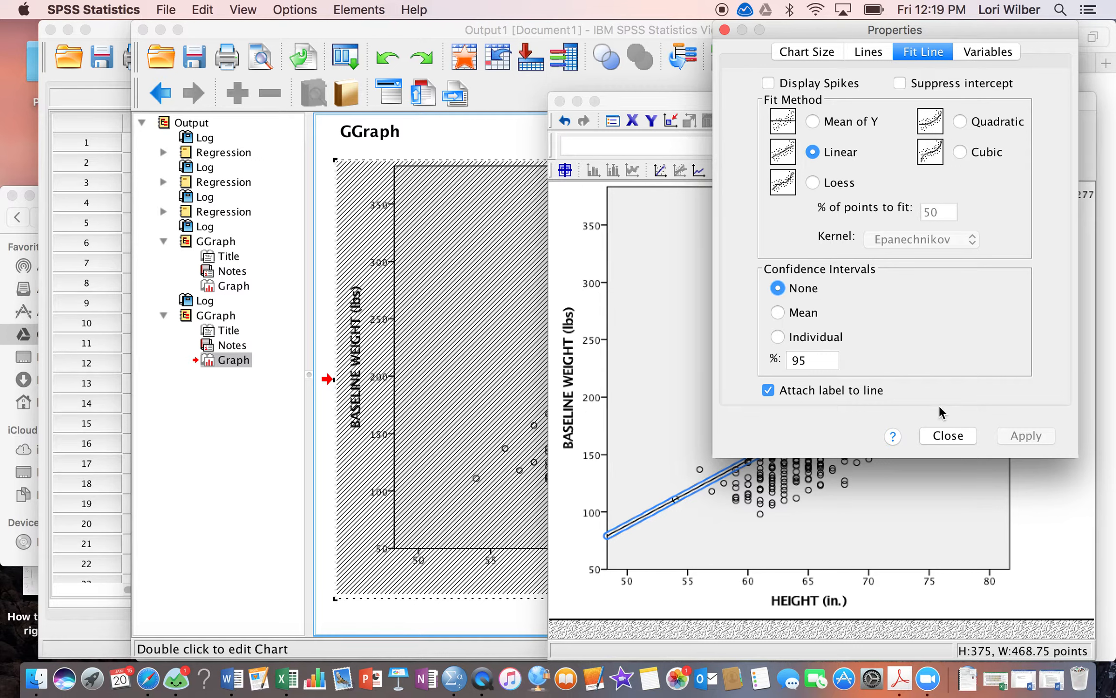
pyautogui.click(948, 436)
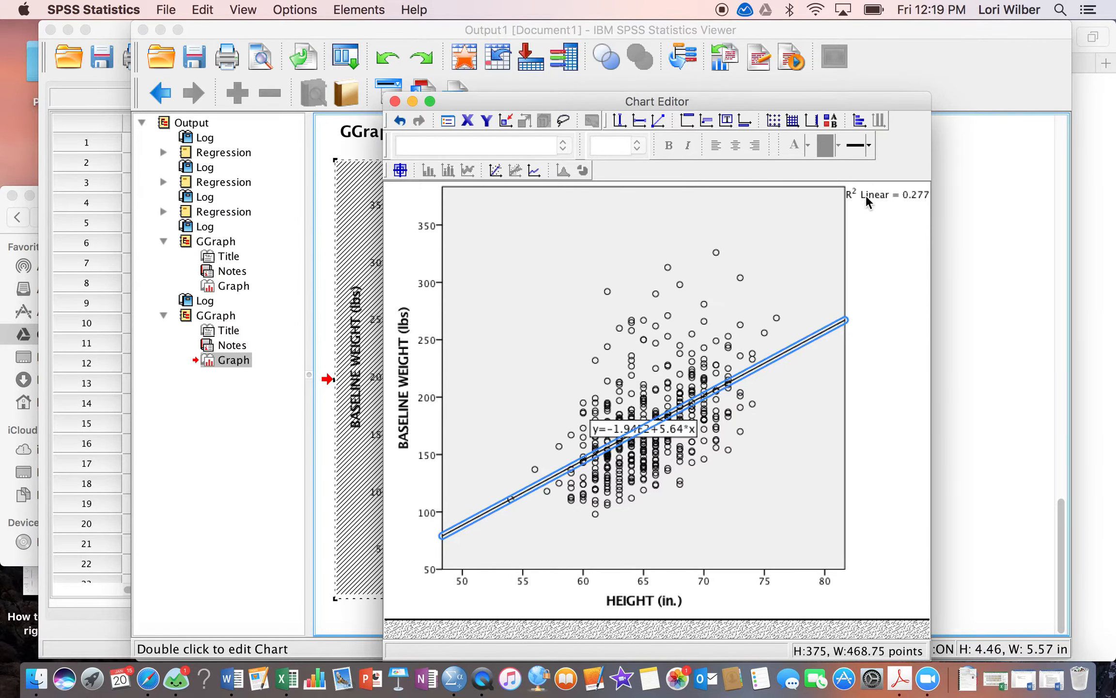
pyautogui.moveTo(703, 101); pyautogui.dragTo(964, 104)
pyautogui.click(645, 104)
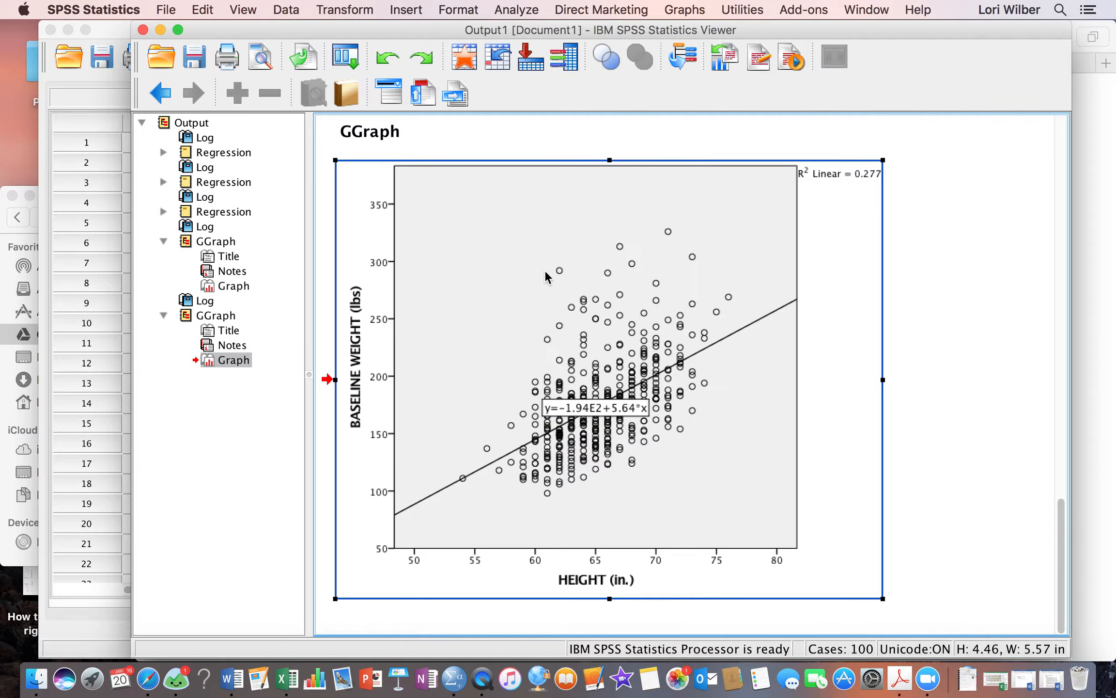
# Set up a linear regression with weight as the dependent variable and height as the independent variable
pyautogui.click(526, 15)
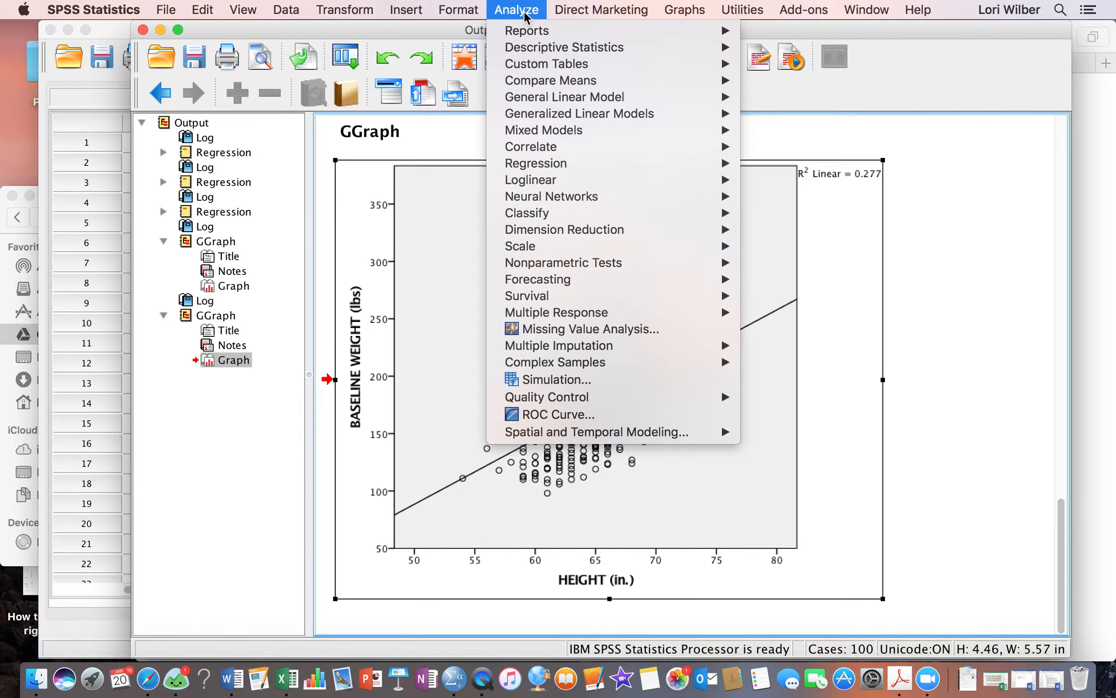
pyautogui.moveTo(599, 173)
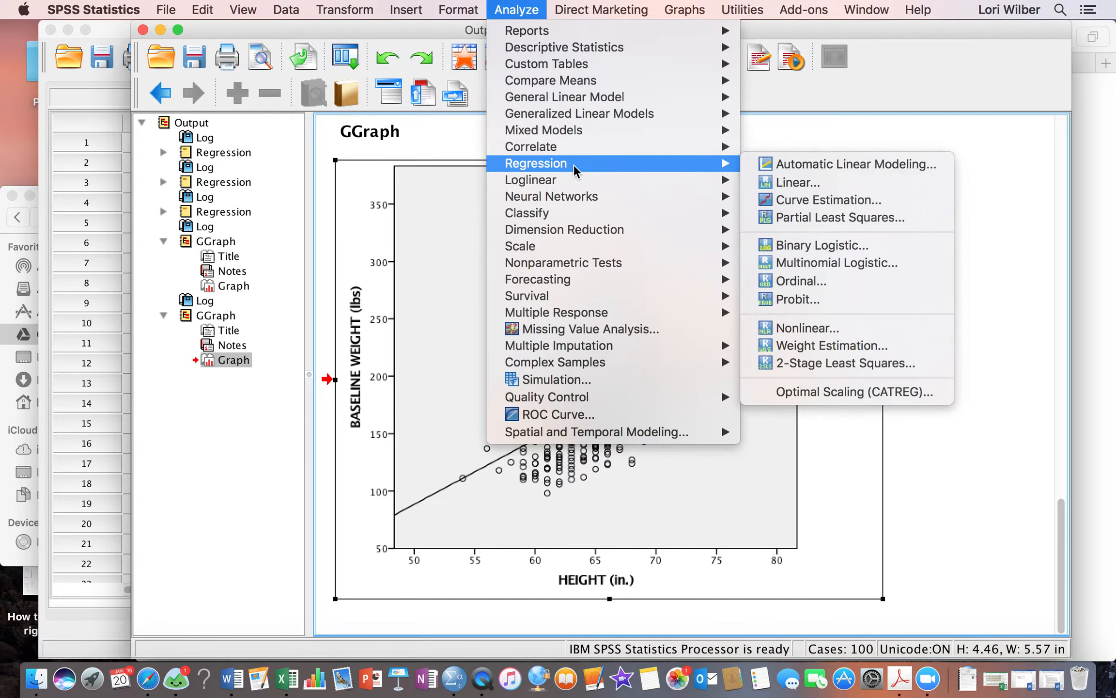
pyautogui.click(799, 184)
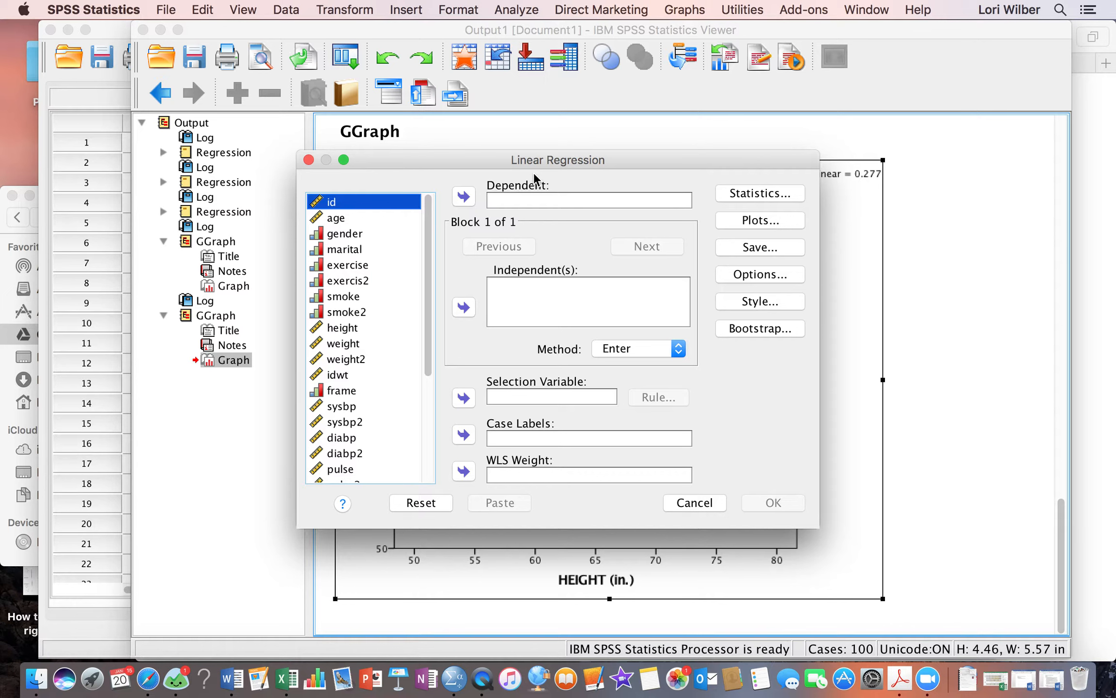
pyautogui.click(345, 328)
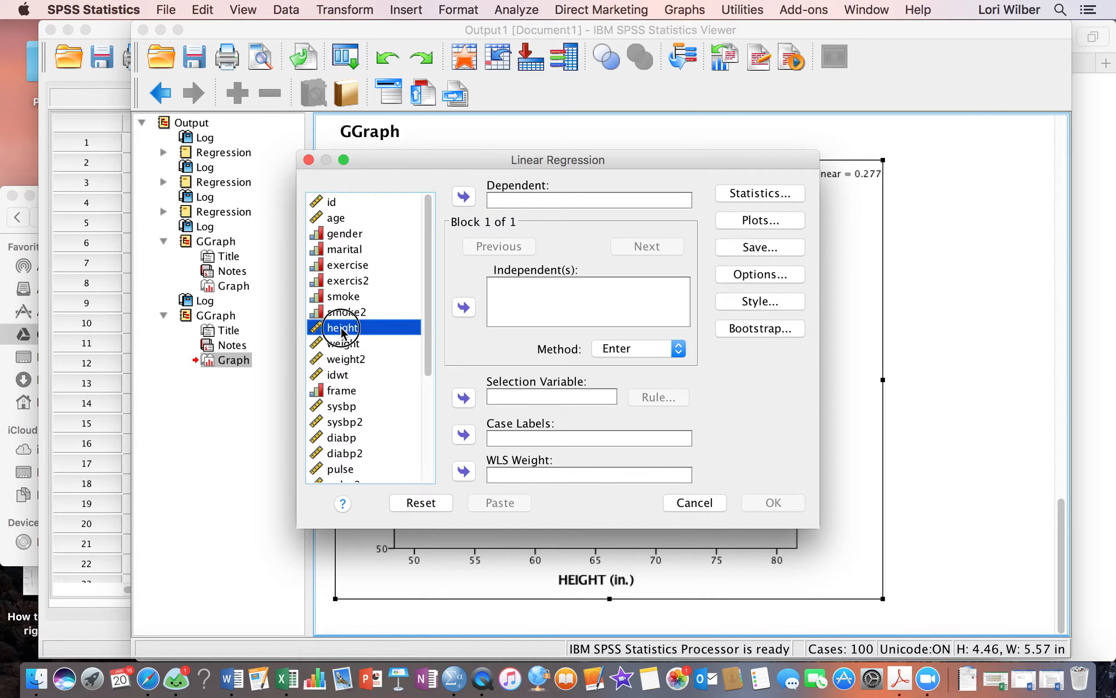
pyautogui.click(464, 307)
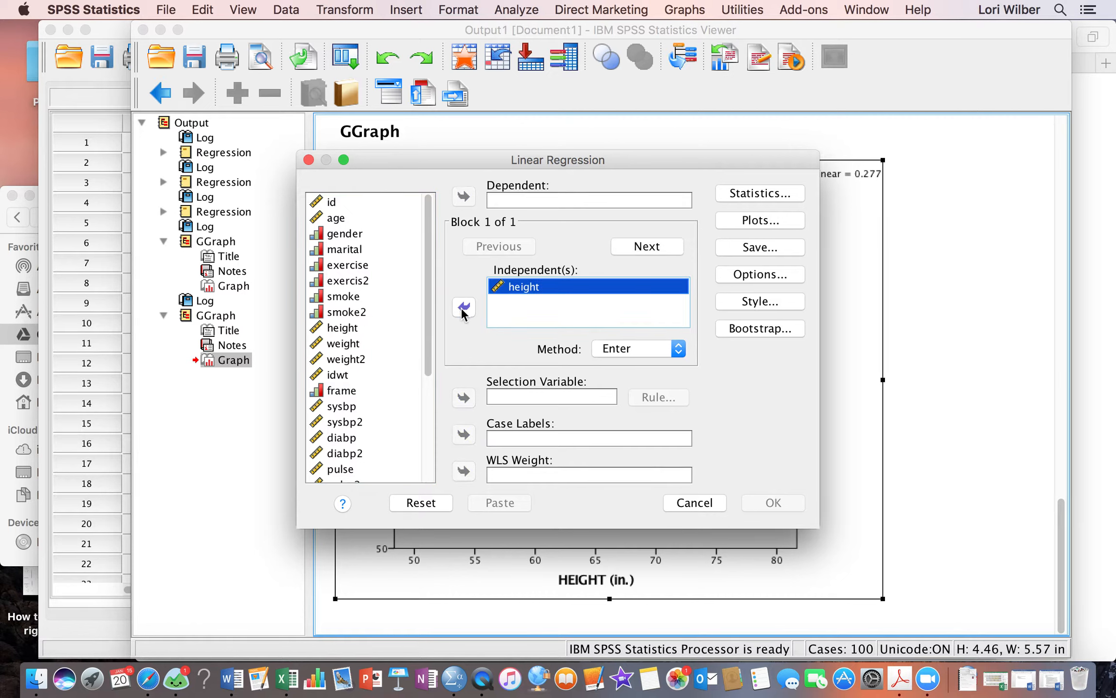
pyautogui.click(342, 346)
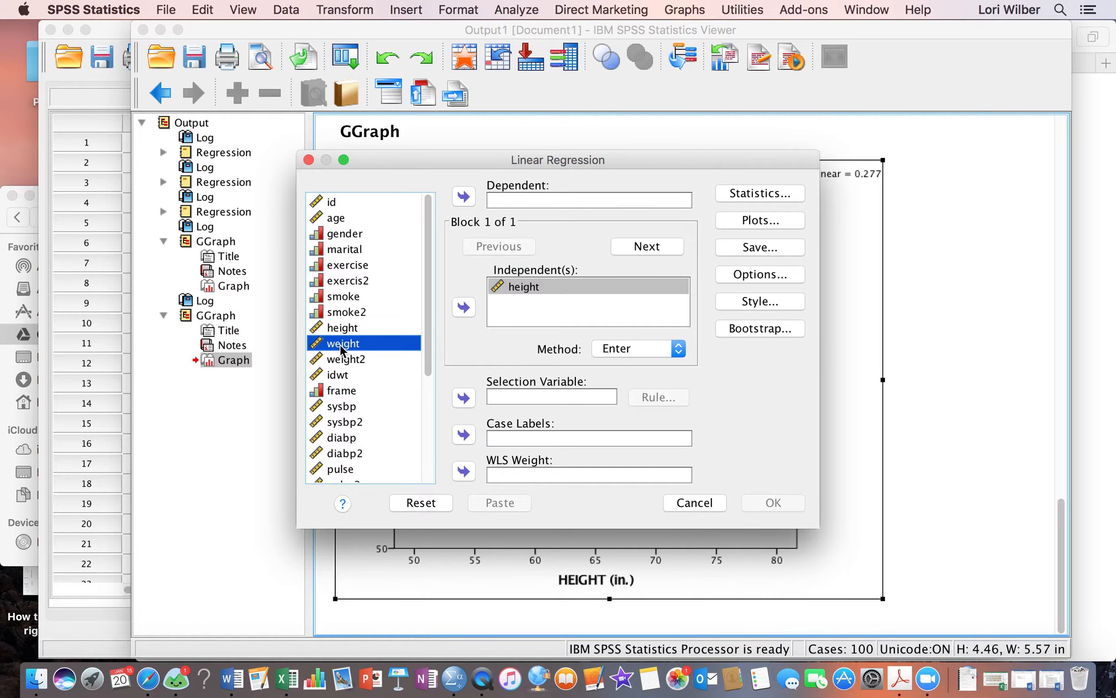
pyautogui.click(463, 197)
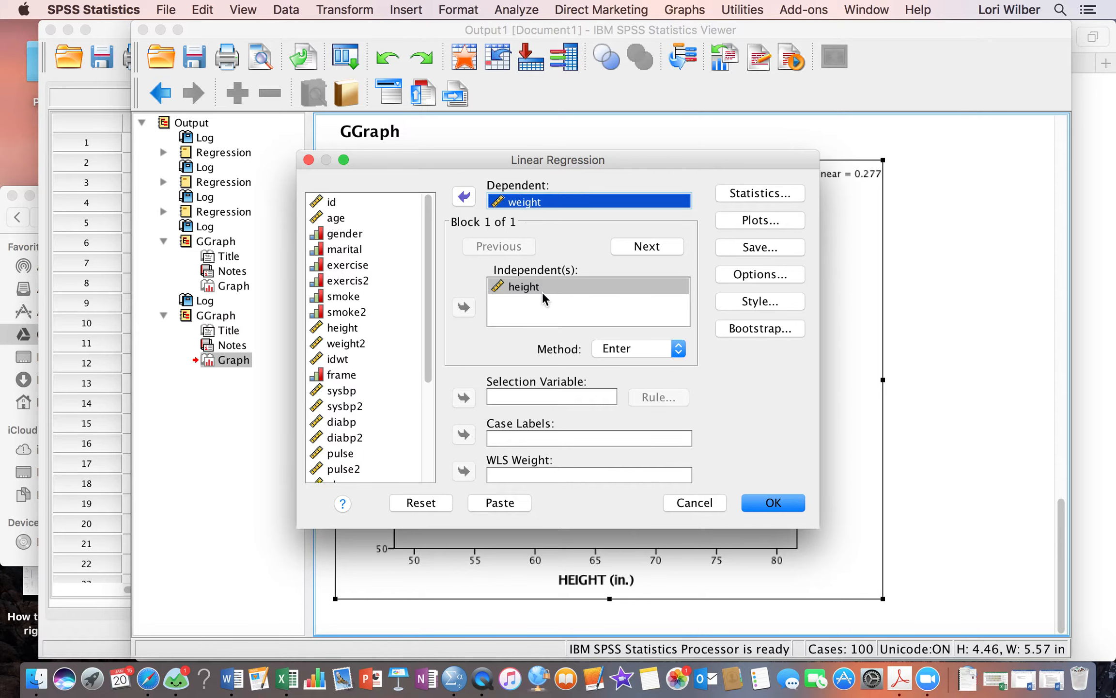
pyautogui.click(532, 203)
# Include 95% confidence intervals for the coefficients and descriptives in the regression statistics
pyautogui.click(749, 196)
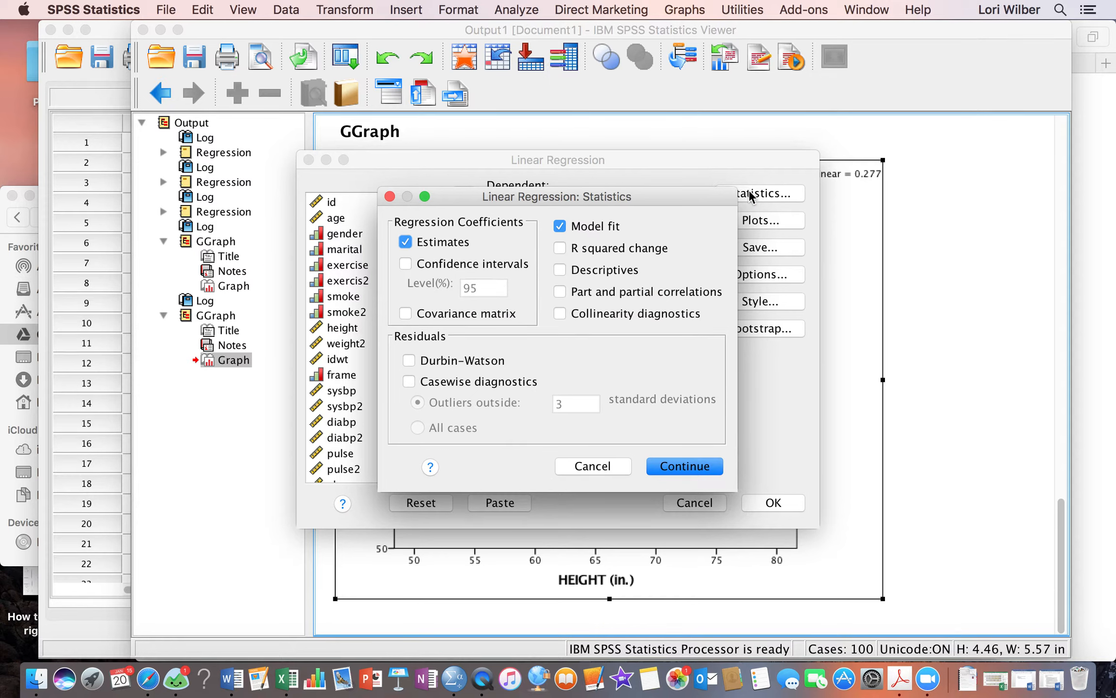
pyautogui.click(407, 265)
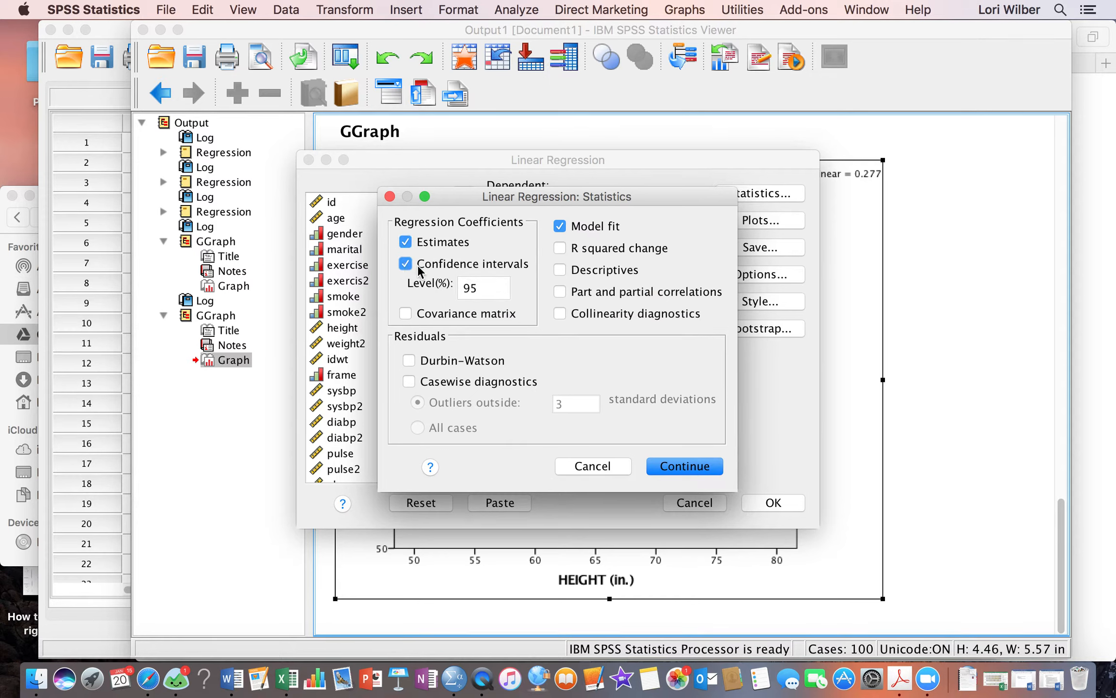
pyautogui.click(560, 270)
pyautogui.click(685, 465)
# Request a histogram of the standardized residuals in the regression plots
pyautogui.click(760, 220)
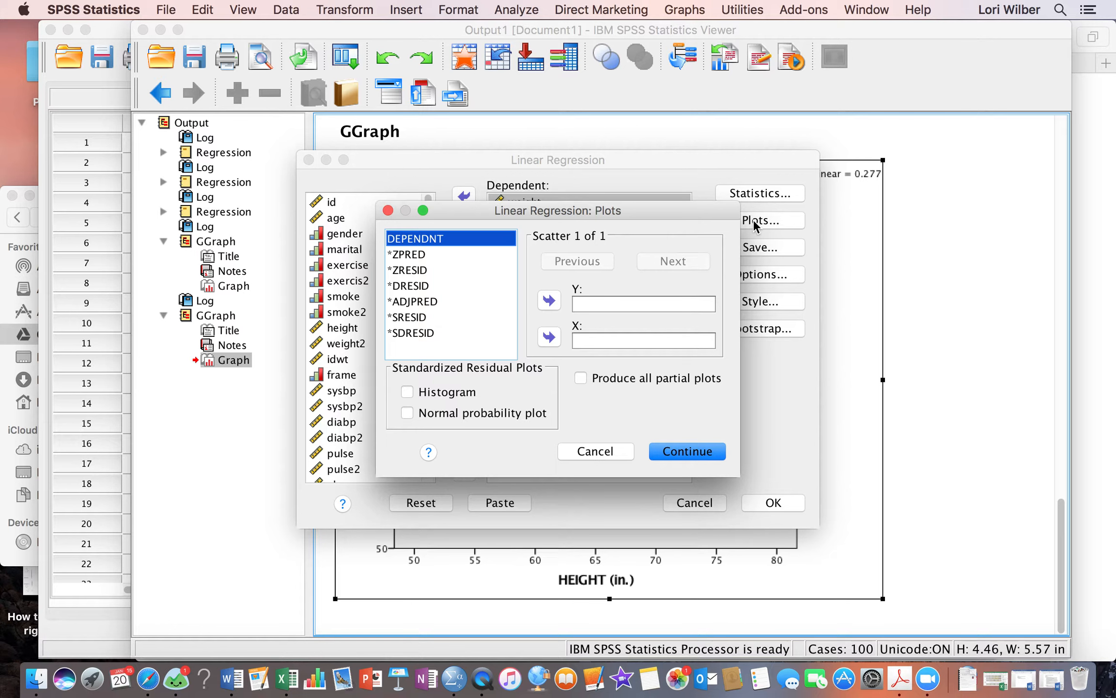
pyautogui.click(408, 395)
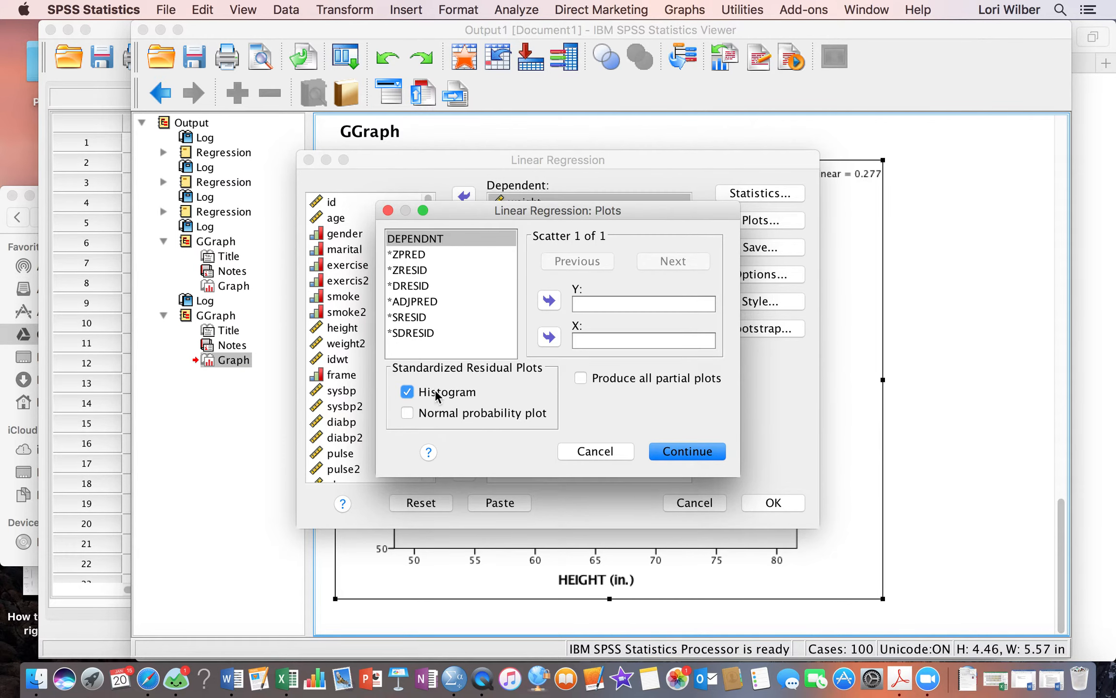
pyautogui.click(693, 457)
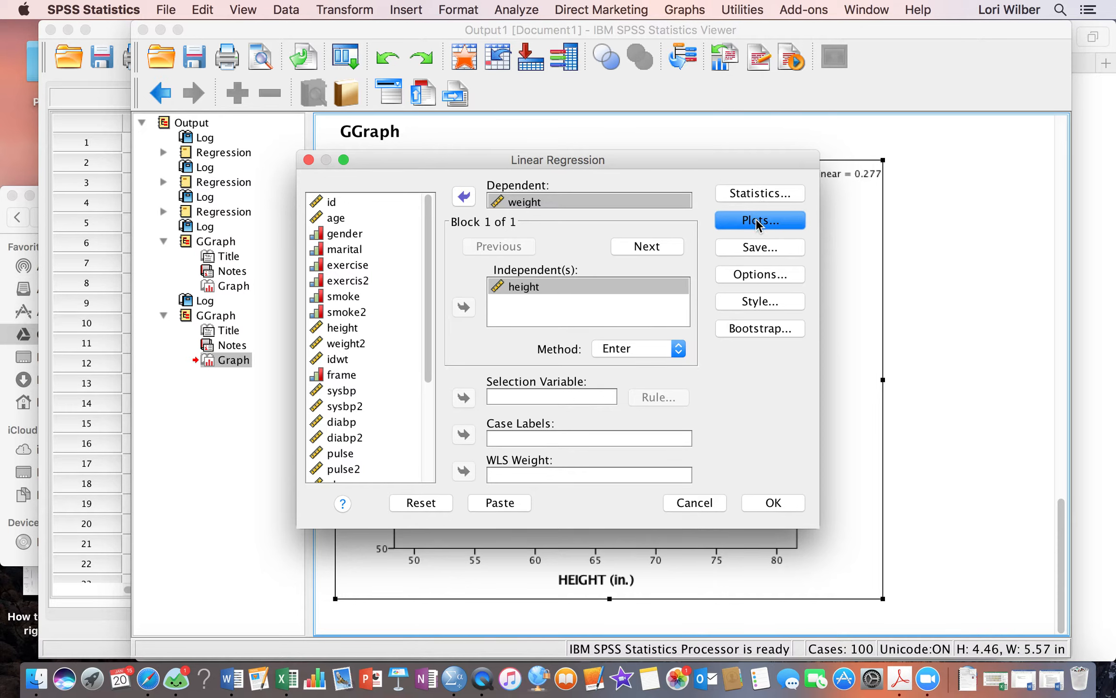
# Run the linear regression and review the descriptive statistics and correlations for weight and height
pyautogui.click(772, 504)
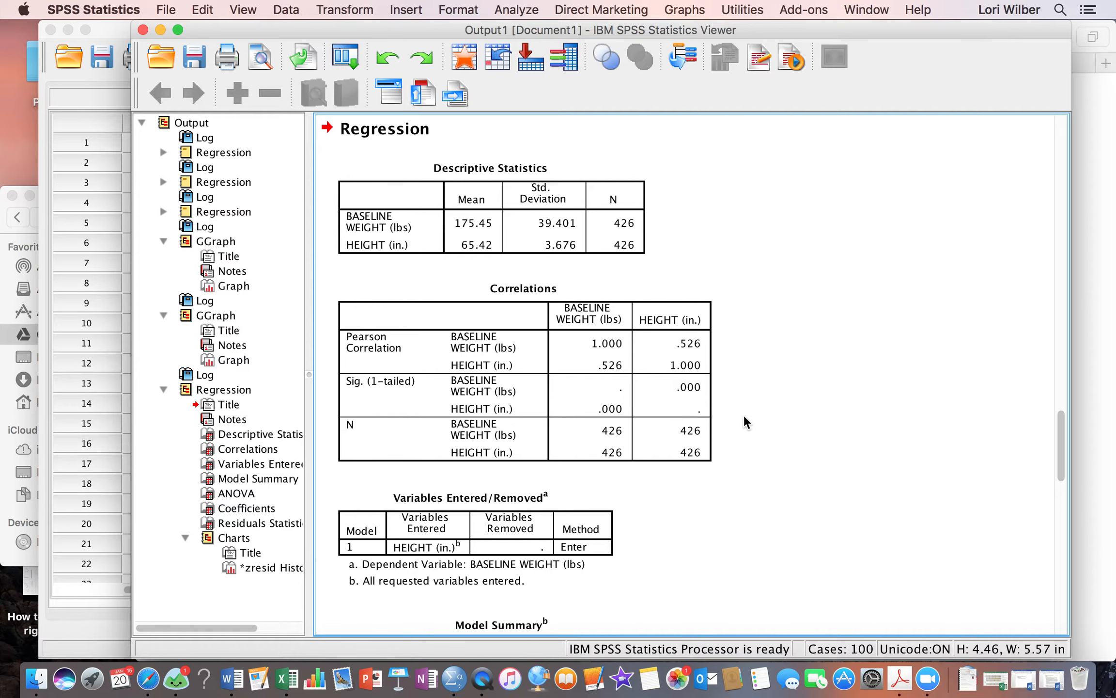
pyautogui.click(713, 350)
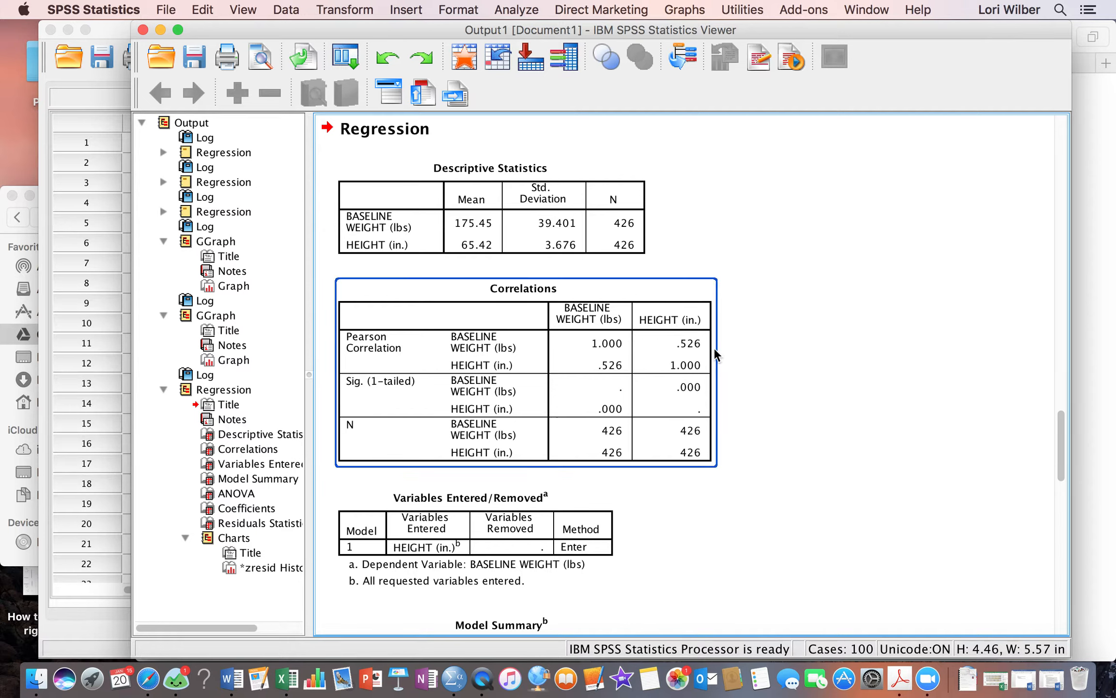
pyautogui.click(620, 199)
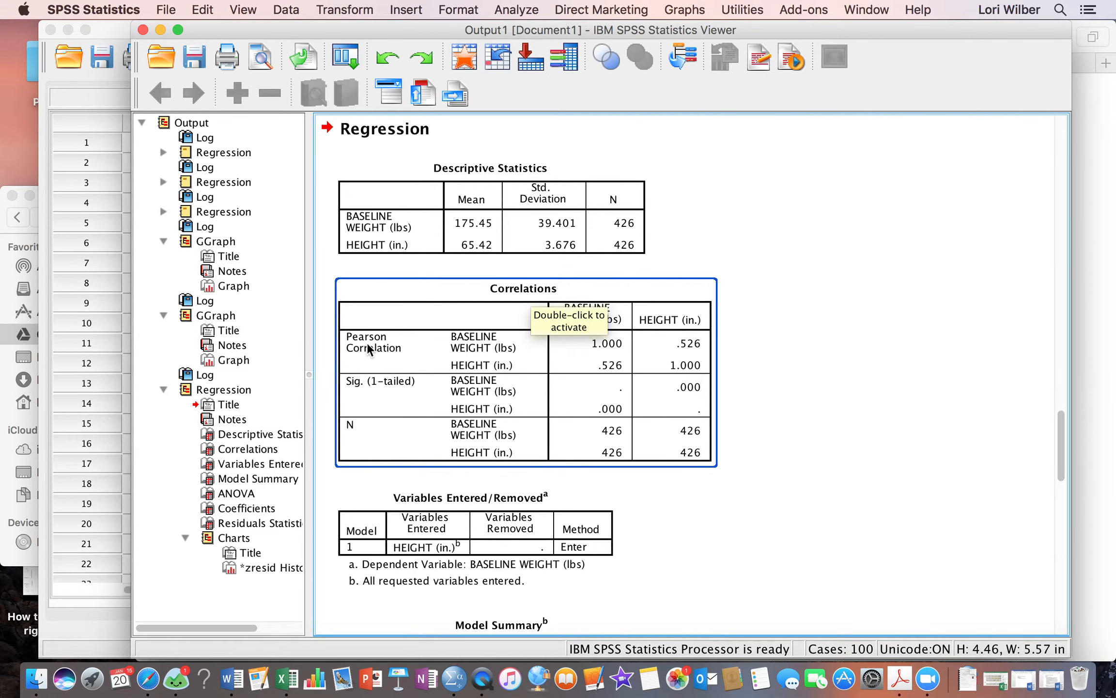
# Examine the variables entered, the R Square in the Model Summary, and the sums of squares and F test in the ANOVA table
pyautogui.scroll(-10, 367, 345)
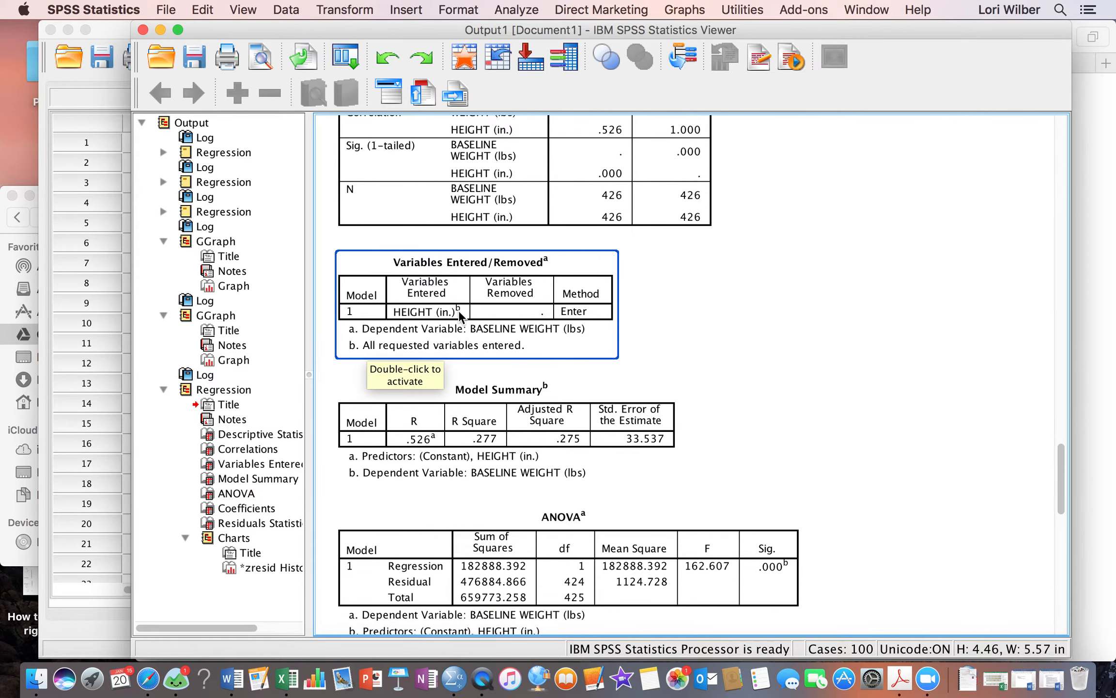
pyautogui.scroll(-2, 459, 310)
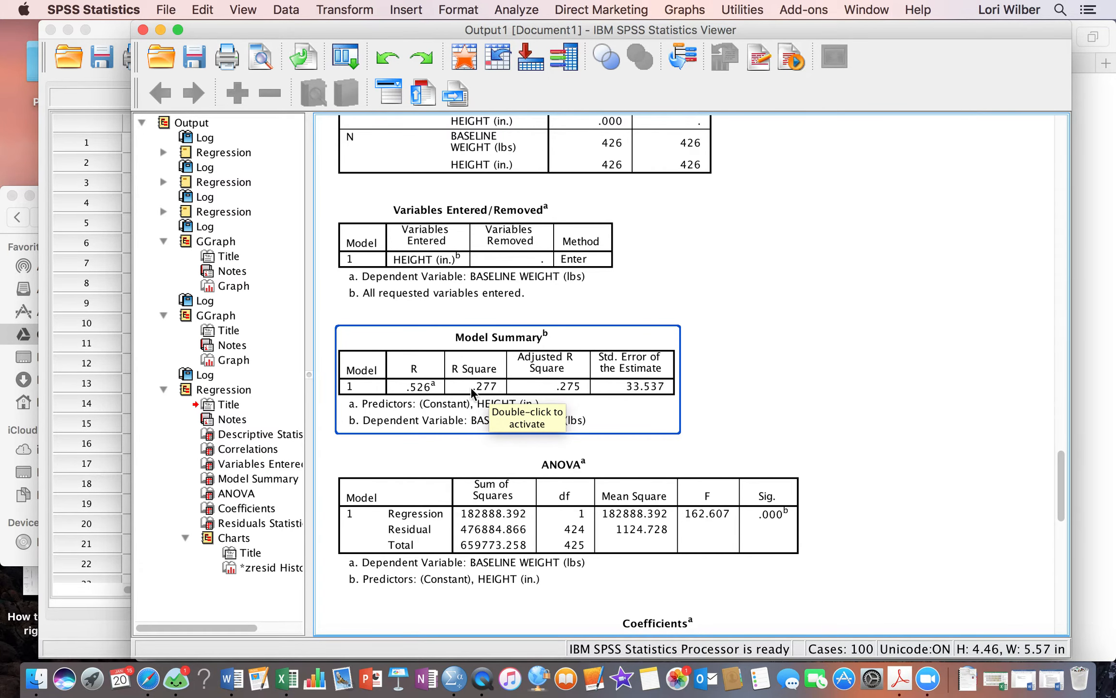
pyautogui.click(780, 361)
pyautogui.scroll(-1, 775, 372)
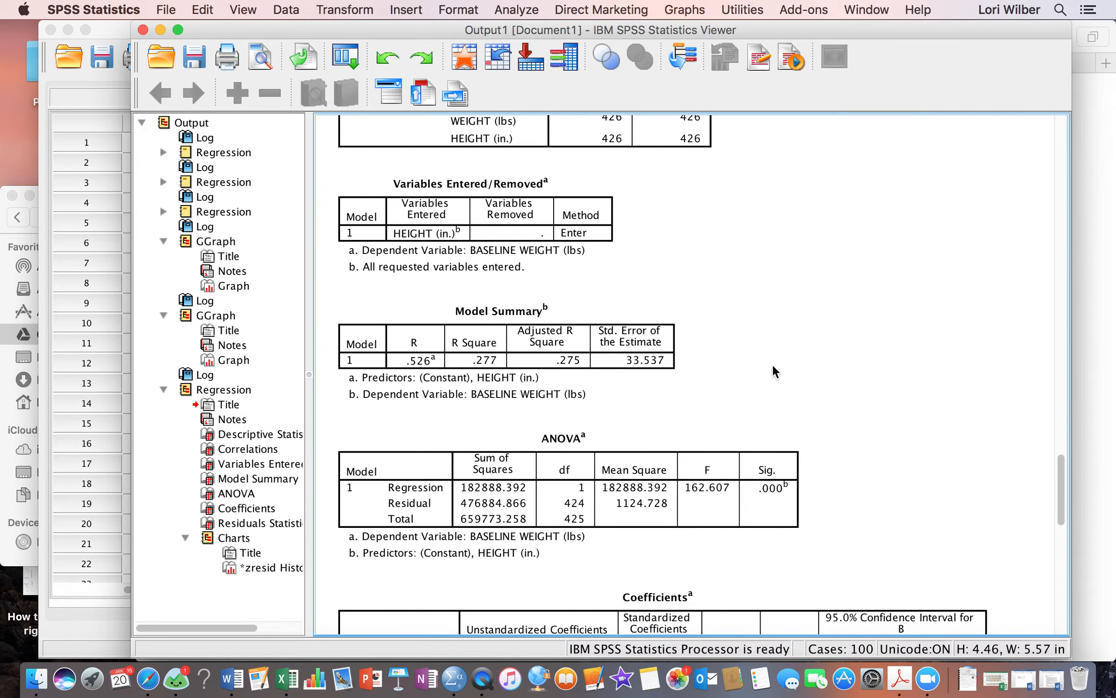
pyautogui.scroll(-2, 646, 415)
pyautogui.click(578, 398)
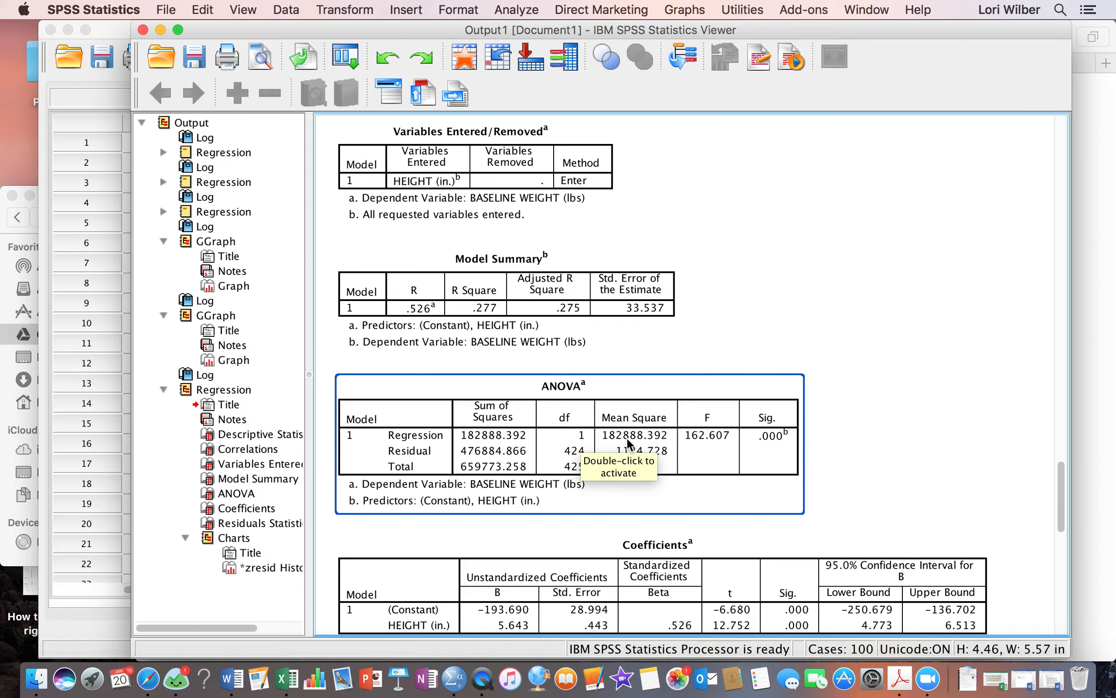
pyautogui.click(977, 476)
pyautogui.click(719, 502)
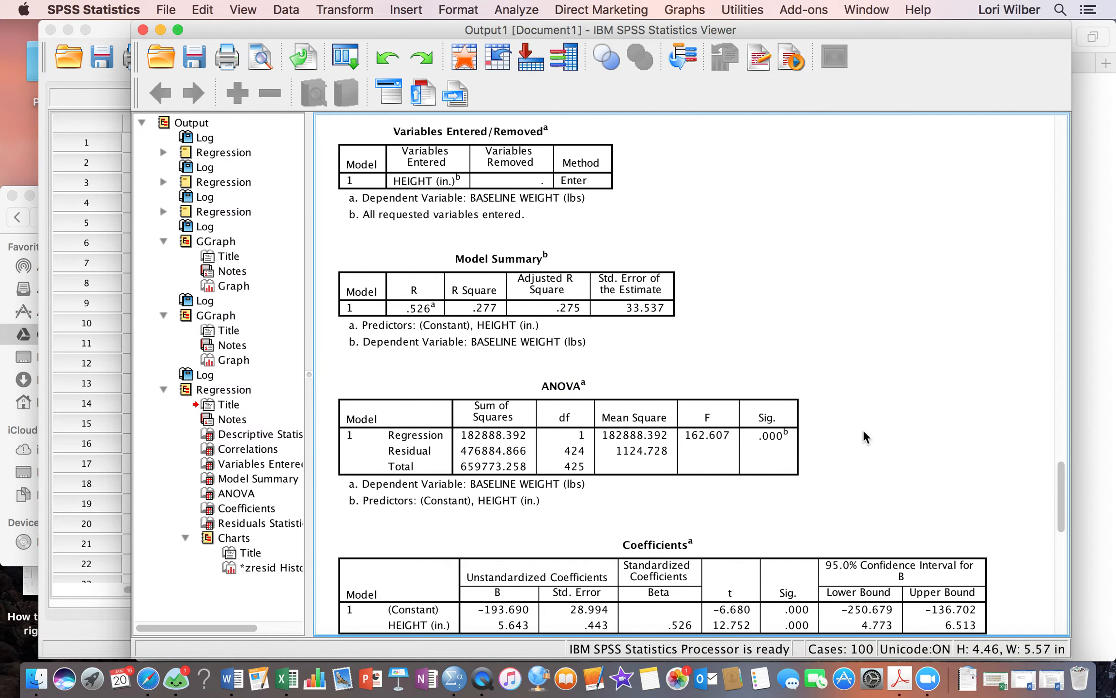
# Compare the height coefficient's t value and significance in the Coefficients table with the F value and significance in the ANOVA table
pyautogui.scroll(-3, 863, 429)
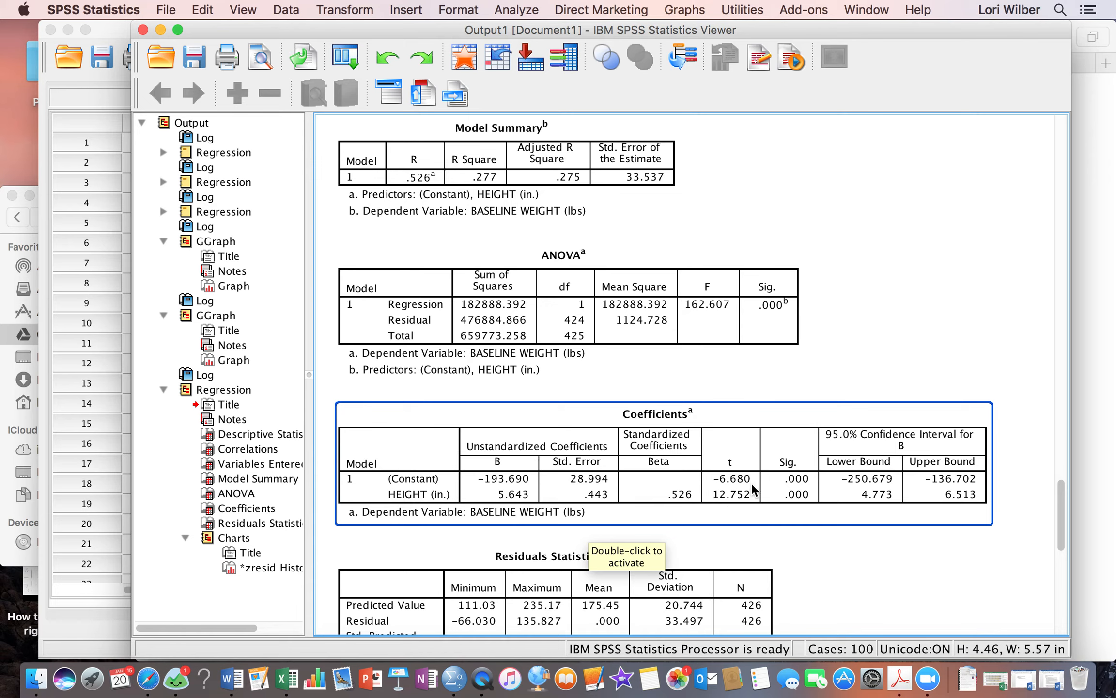
pyautogui.click(768, 315)
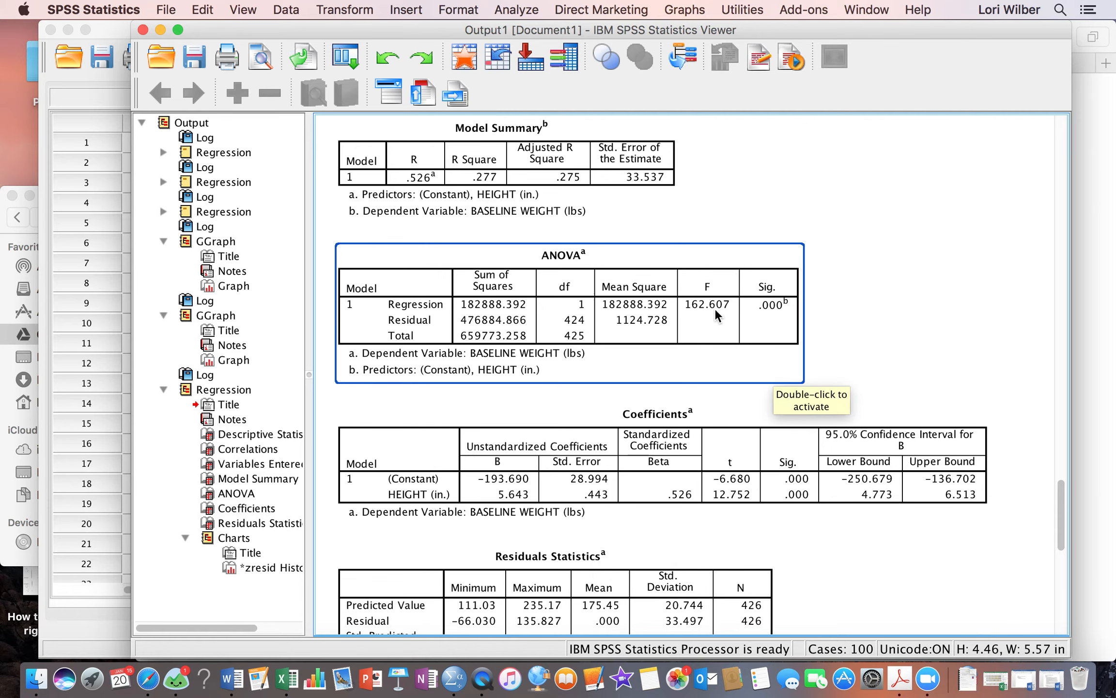
pyautogui.click(749, 493)
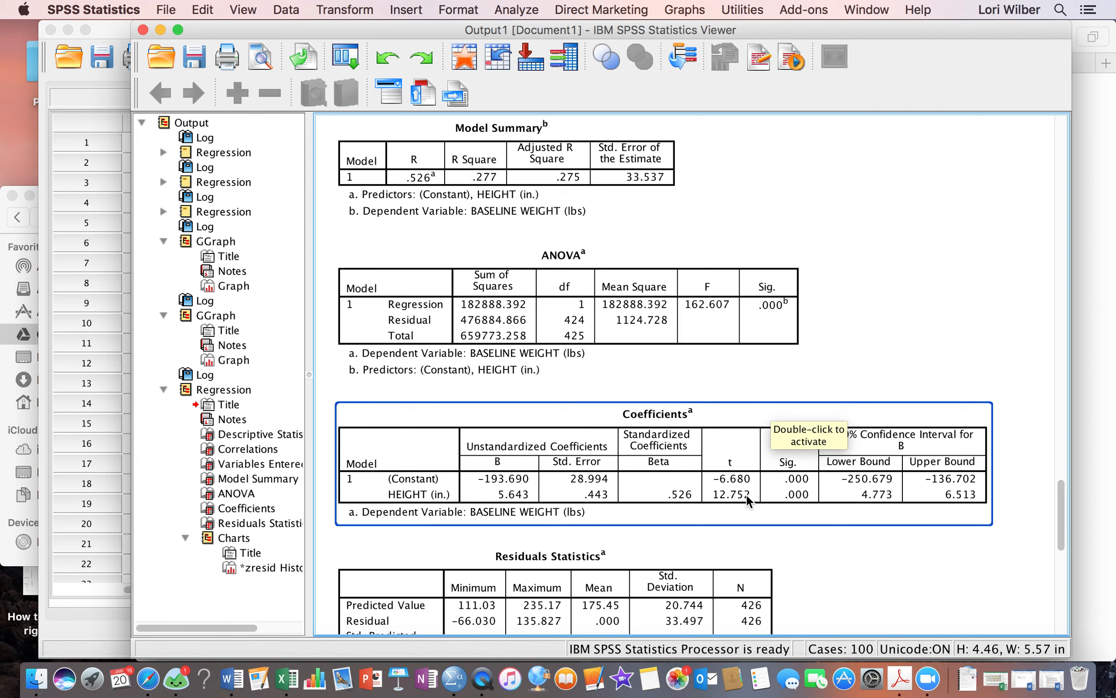
pyautogui.click(727, 314)
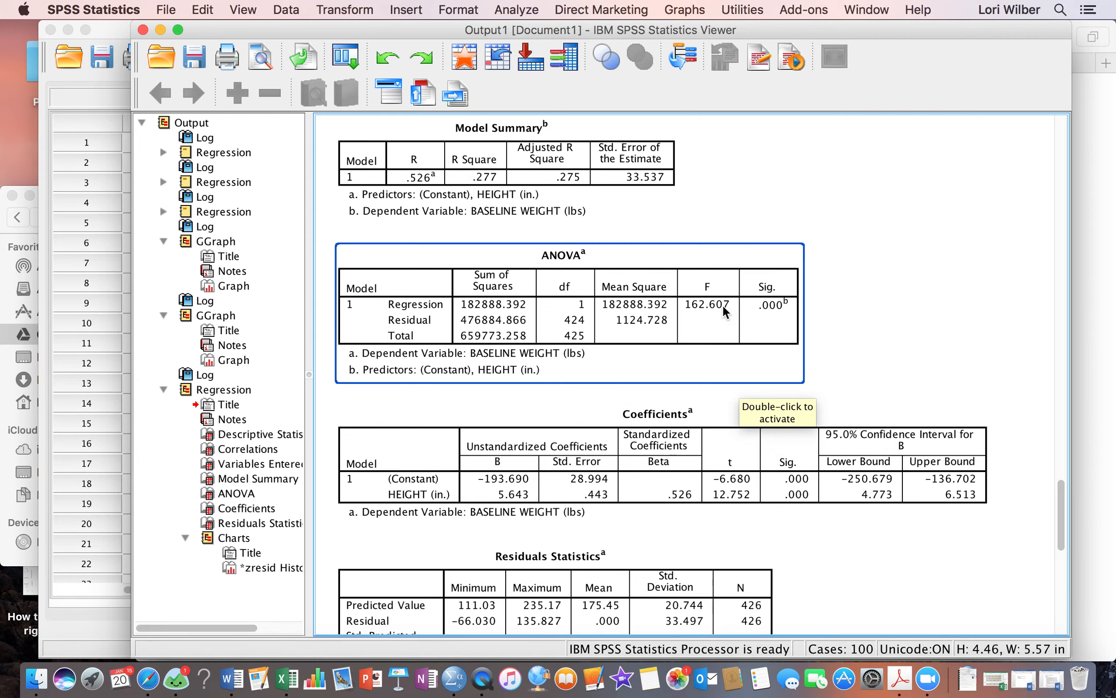
pyautogui.click(735, 491)
pyautogui.click(722, 307)
pyautogui.click(814, 492)
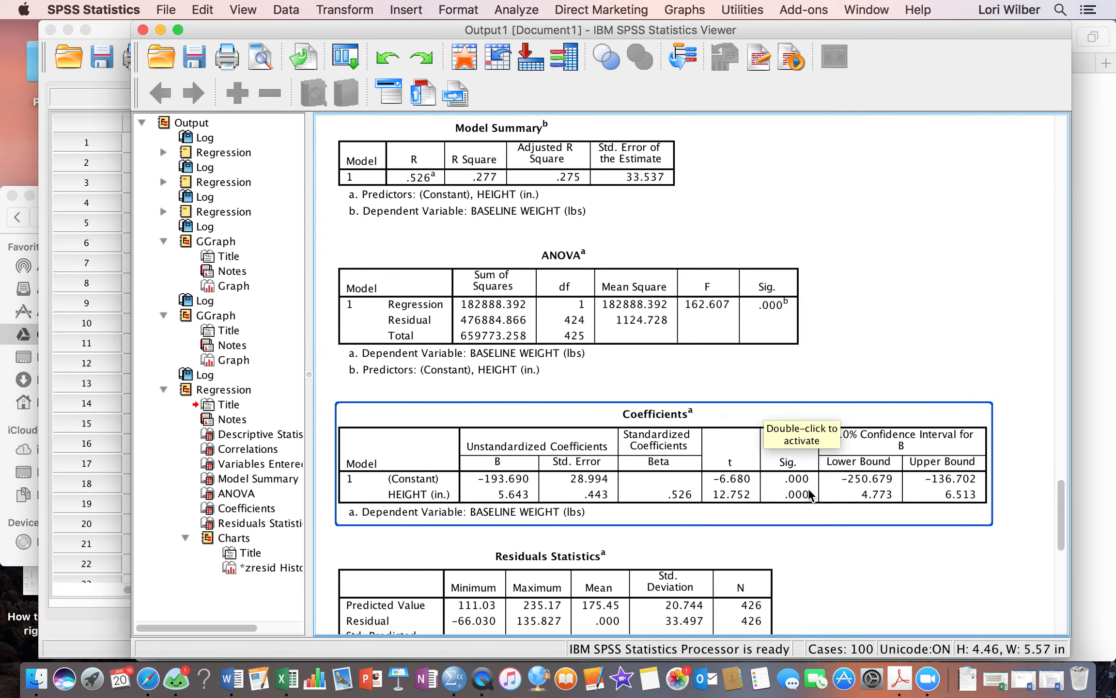
pyautogui.click(785, 339)
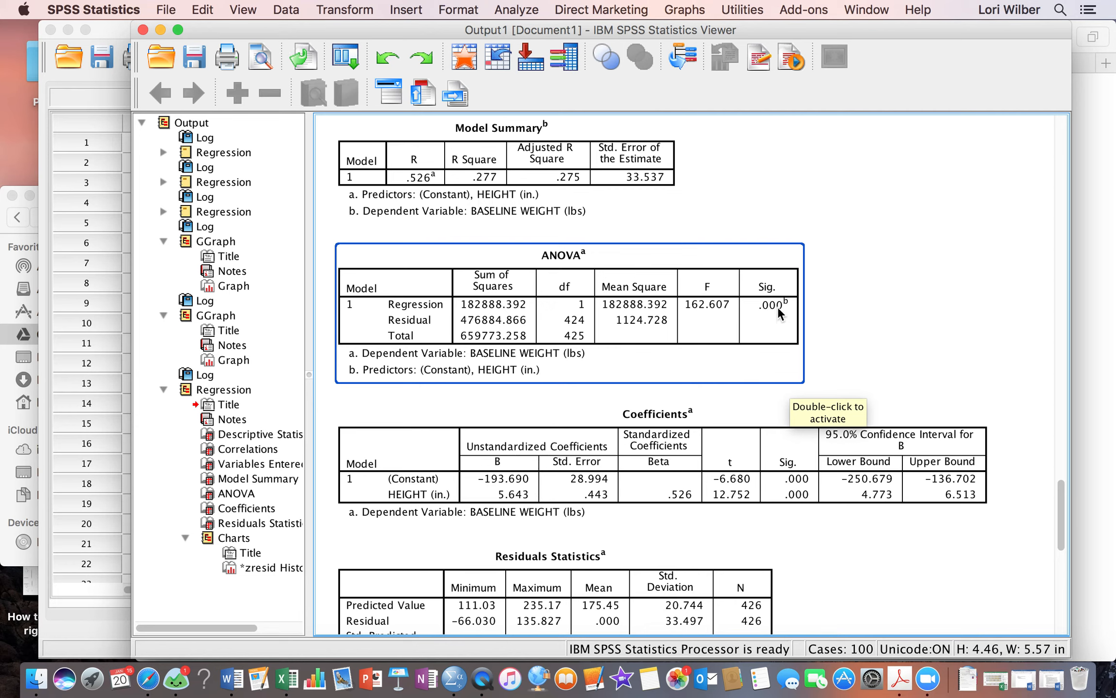
pyautogui.click(888, 429)
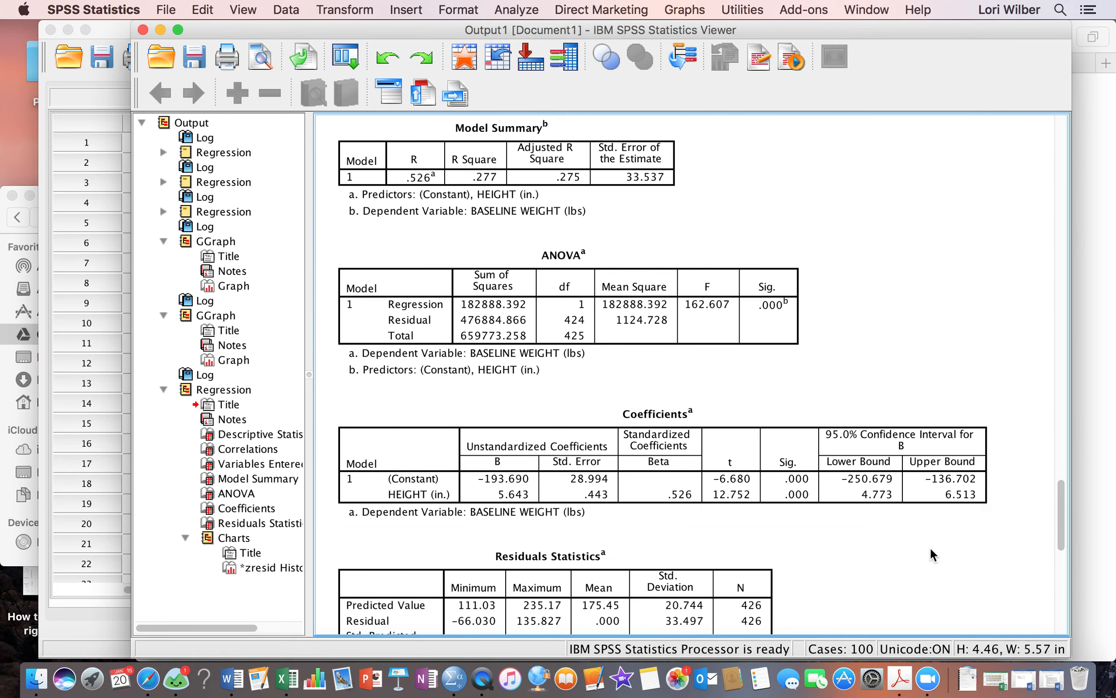
# Examine the residuals statistics and the histogram of the standardized residuals
pyautogui.scroll(-7, 931, 554)
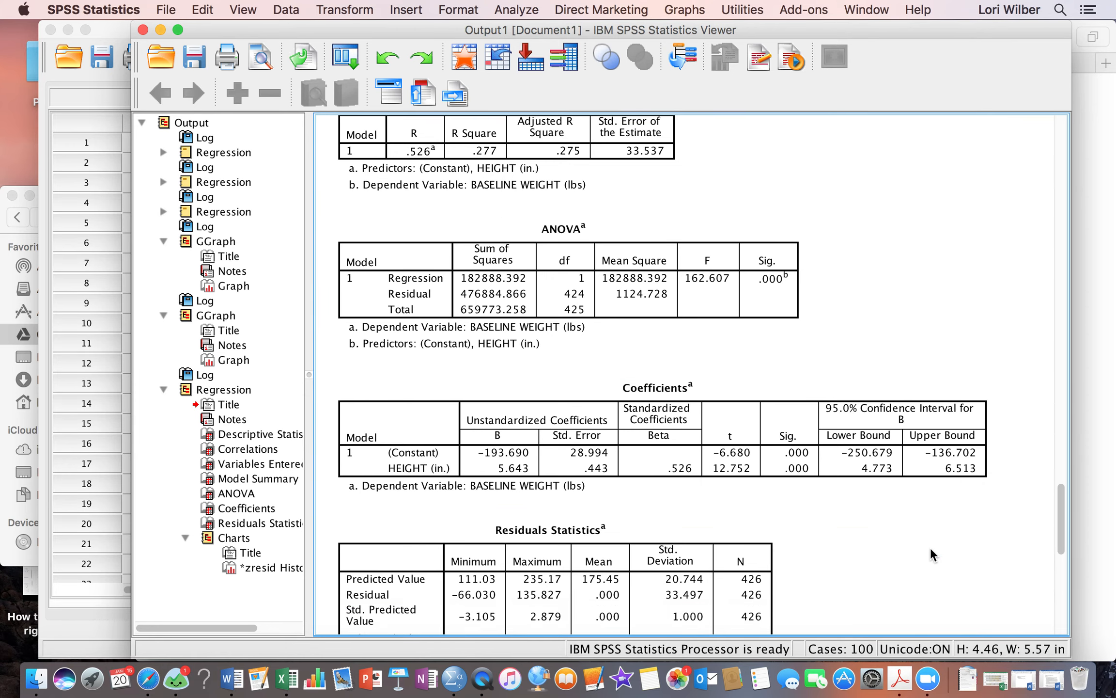
pyautogui.scroll(-5, 931, 547)
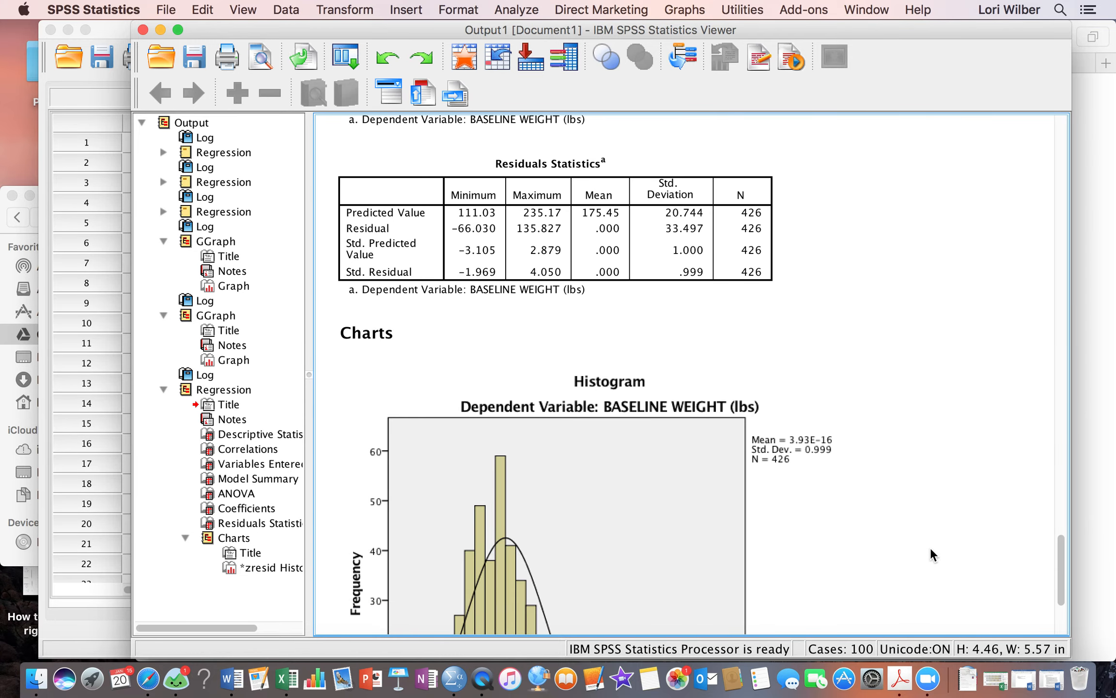